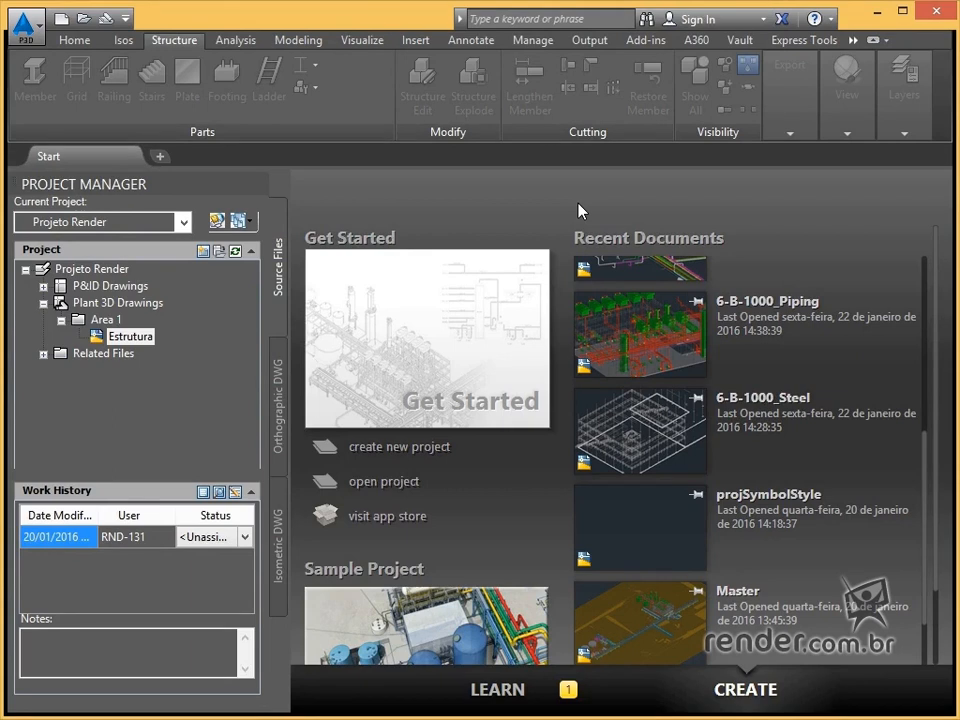
Open the Estrutura drawing from Area 1 and start a new structural grid with the PLANTSTEELGRID command
double_click(128, 337)
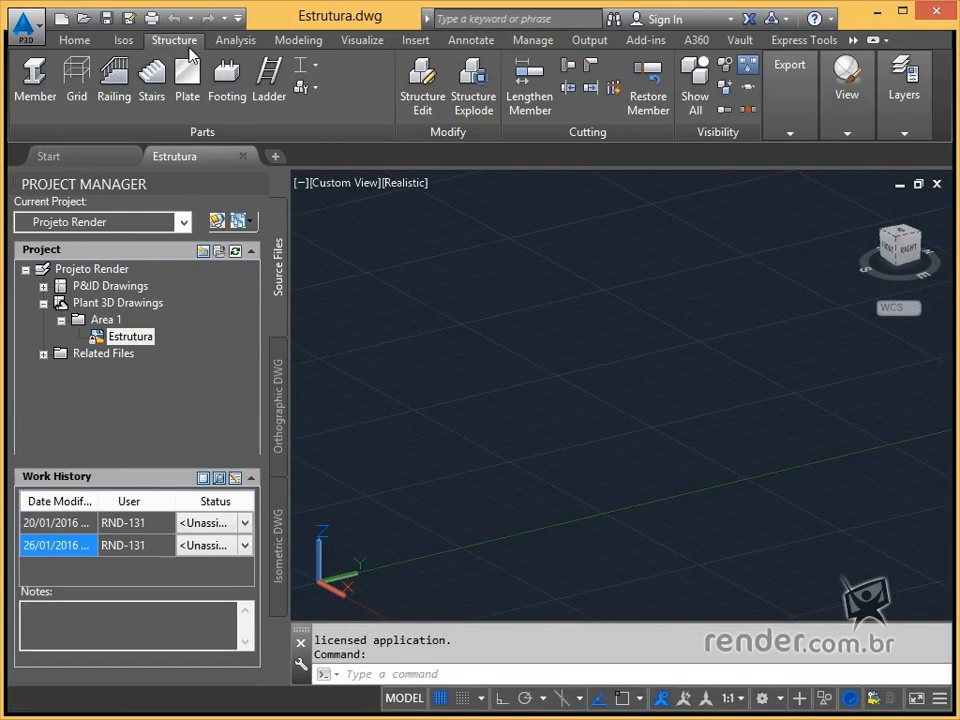
left_click(73, 104)
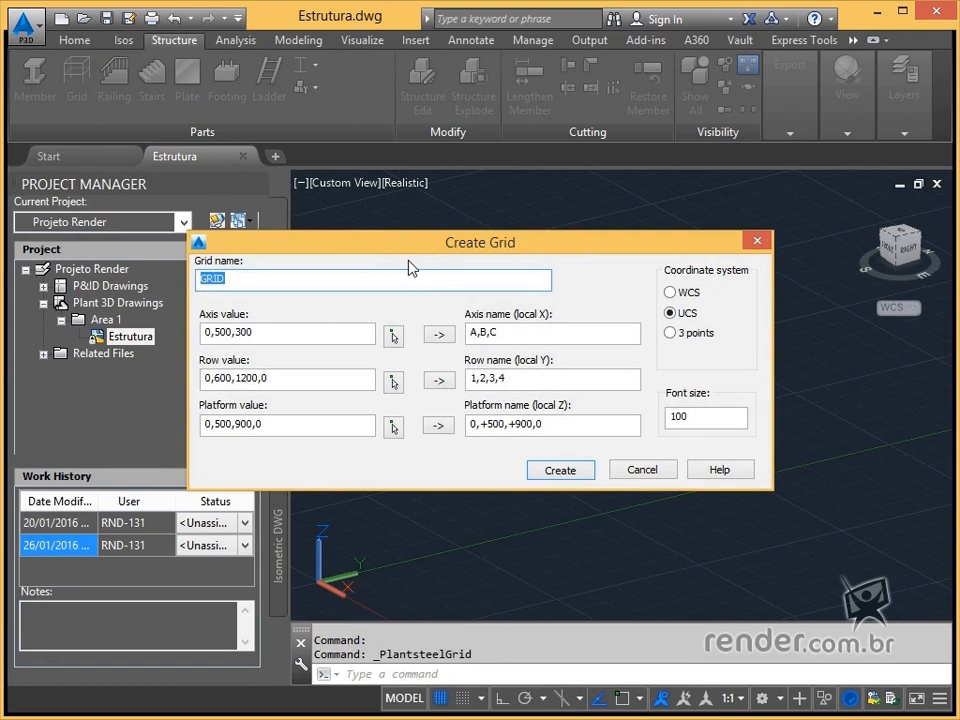
left_click(756, 242)
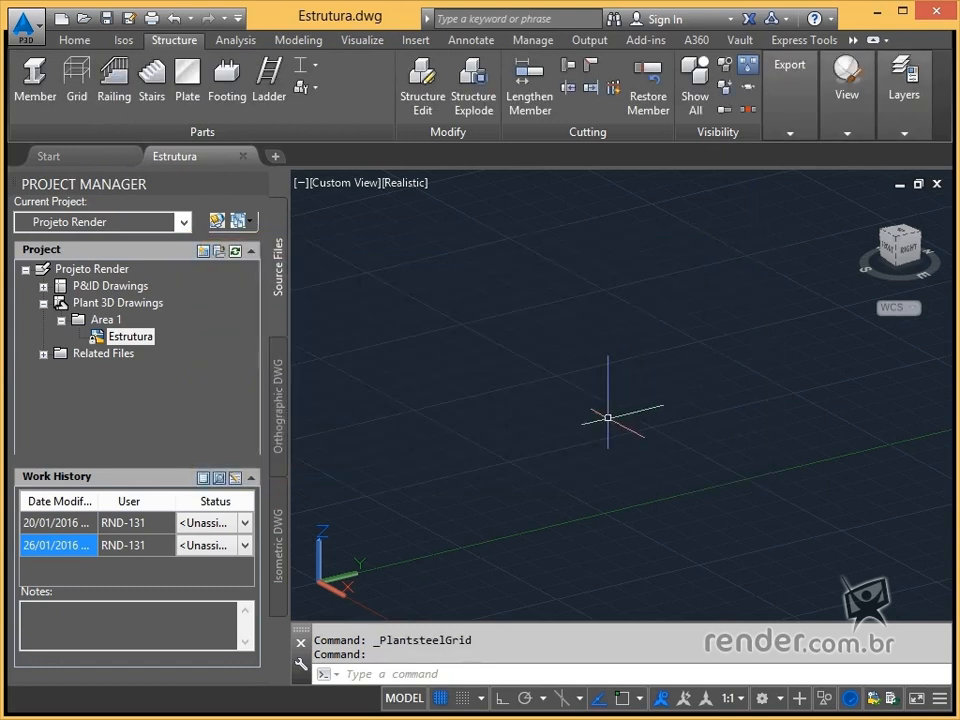
type("pla")
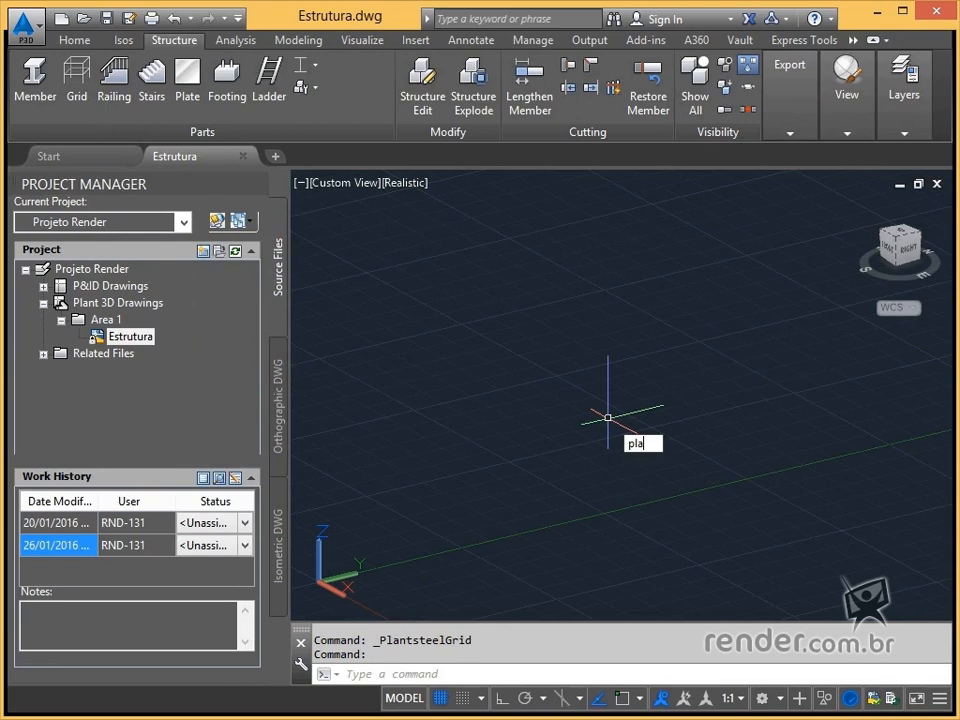
type("nt")
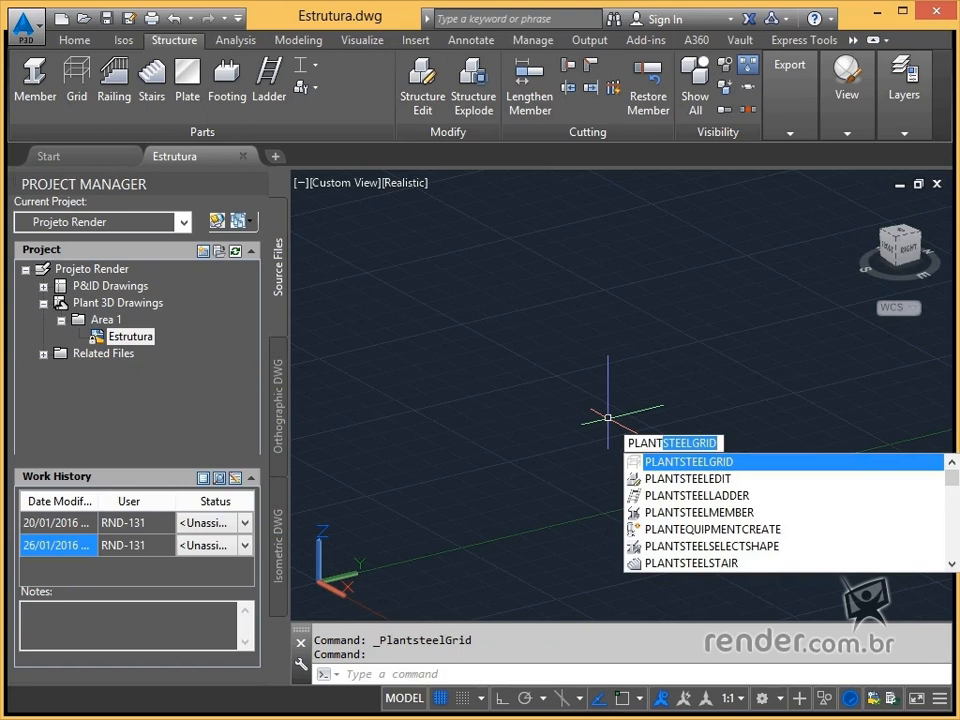
left_click(651, 461)
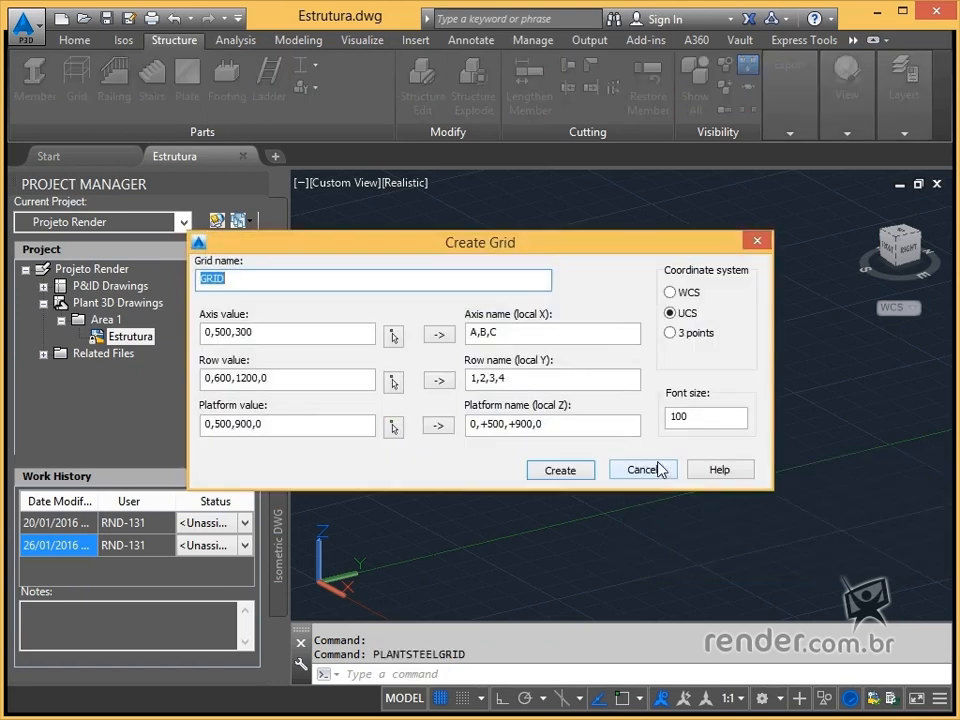
Name the grid "Estrutura Metálica"
left_click(275, 283)
key("BackSpace")
key("BackSpace")
key("BackSpace")
key("BackSpace")
type("Estrutura Metálica")
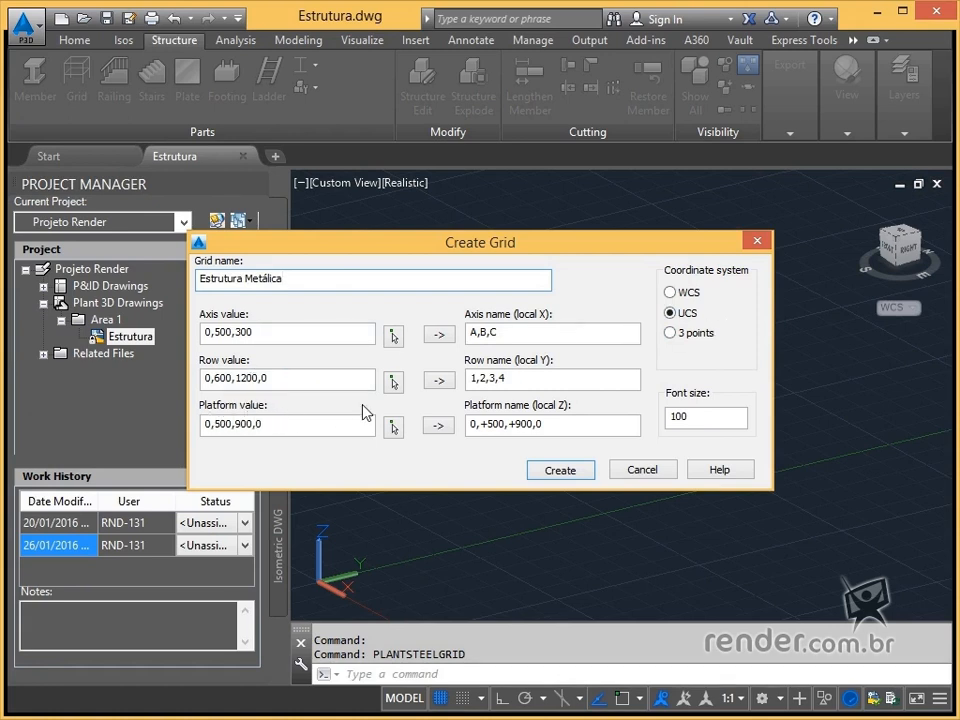
Try defining the grid's coordinate system by 3 points, picking the origin and points for the X-axis, XY plane and Z axis
left_click(670, 293)
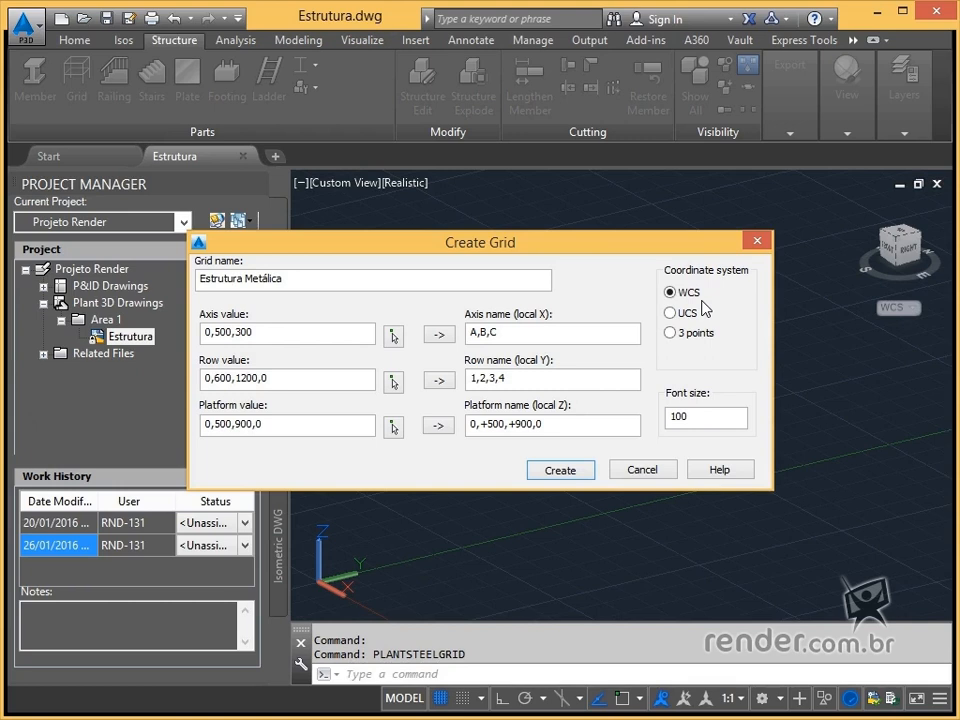
left_click(686, 315)
key("Return")
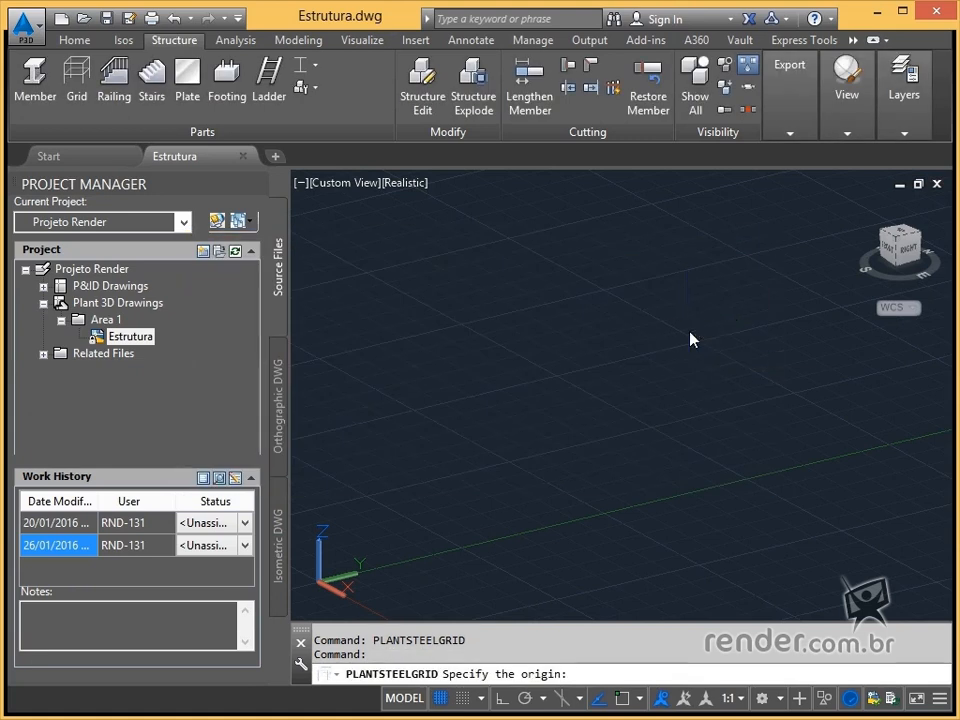
left_click(571, 406)
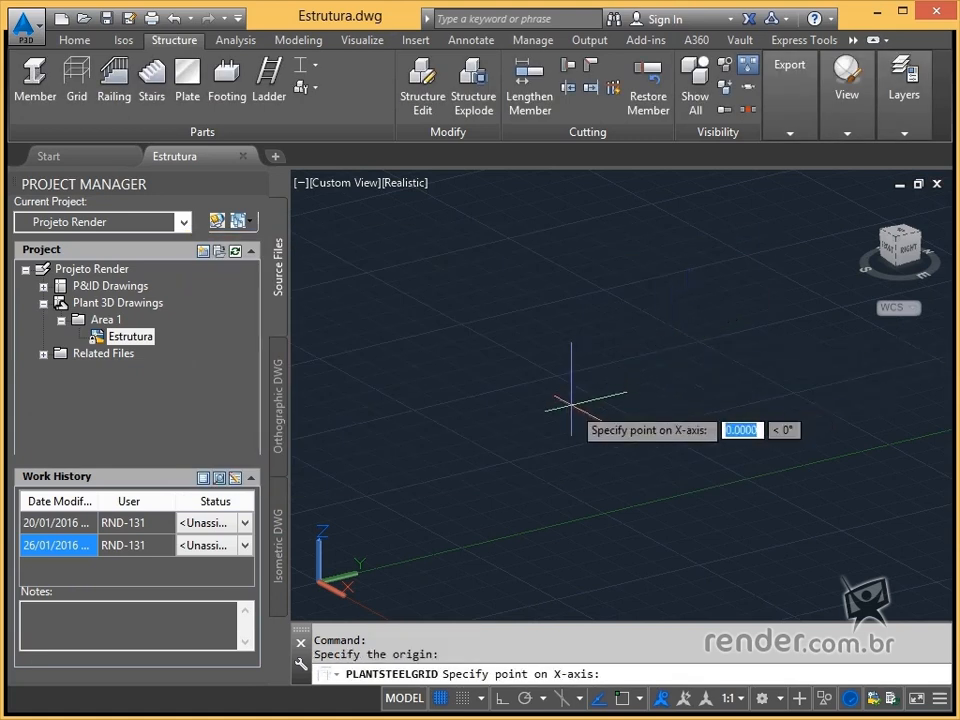
left_click(677, 368)
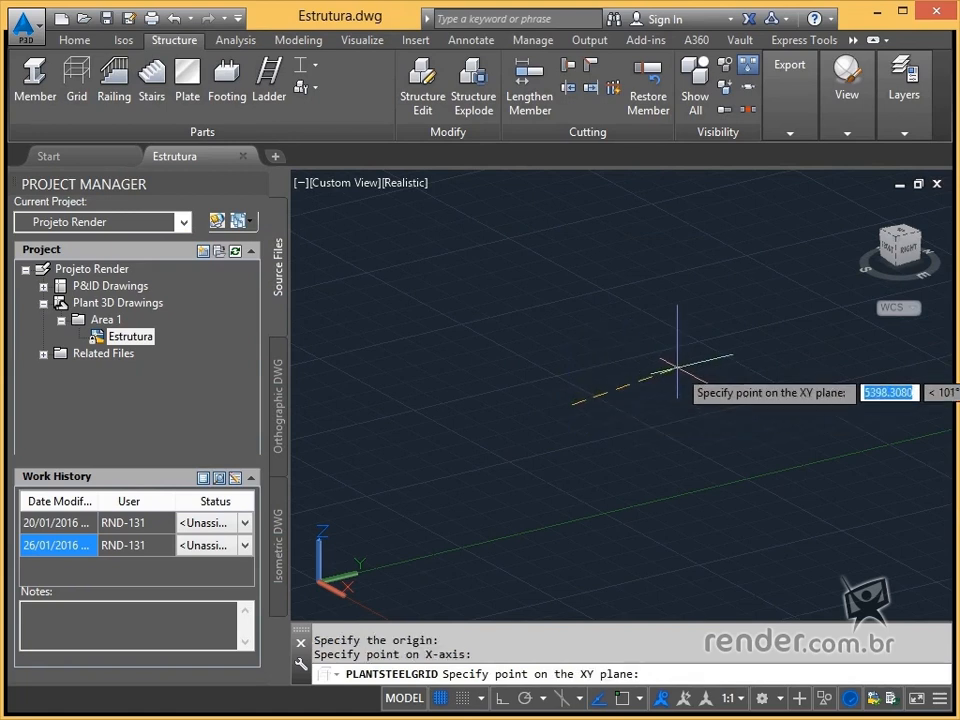
left_click(524, 314)
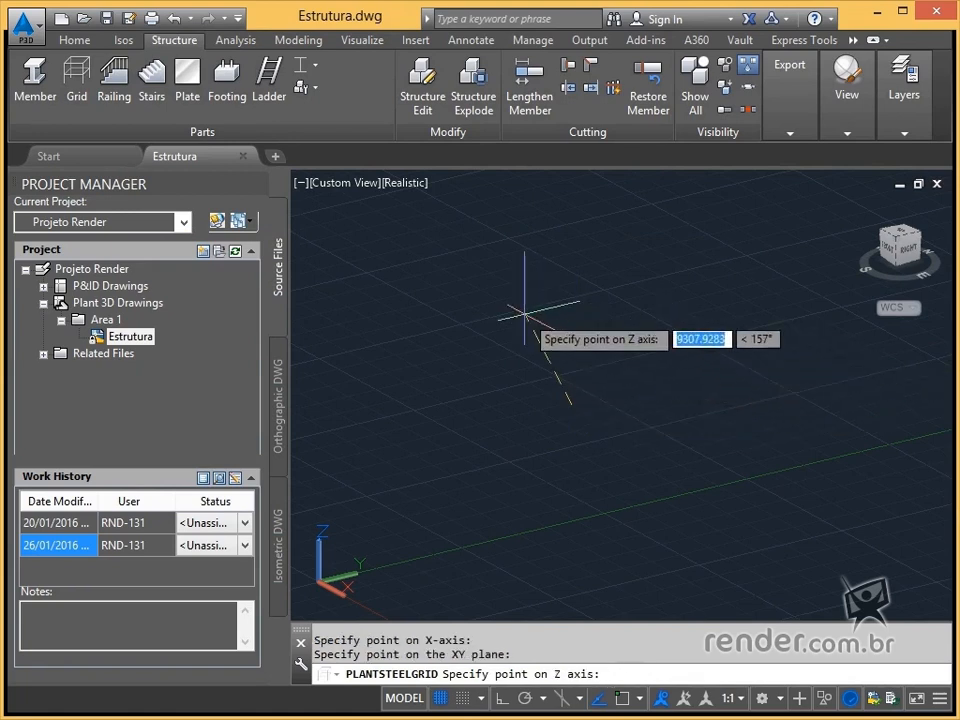
left_click(551, 200)
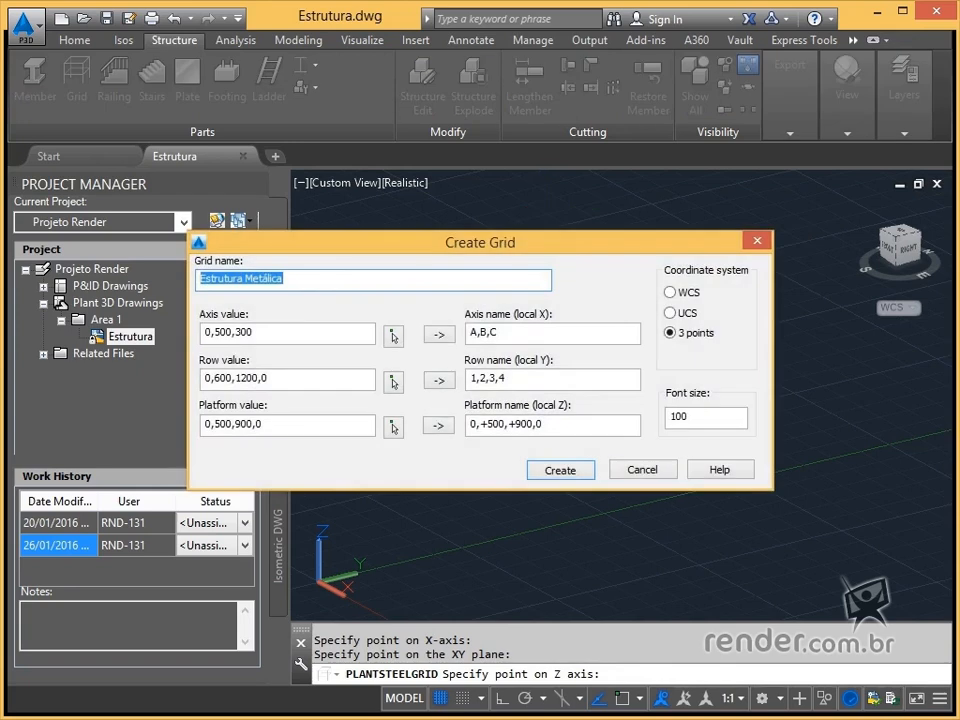
Set the grid's coordinate system to WCS and enter the axis values 0, 1000, 1500, 2000
left_click(669, 292)
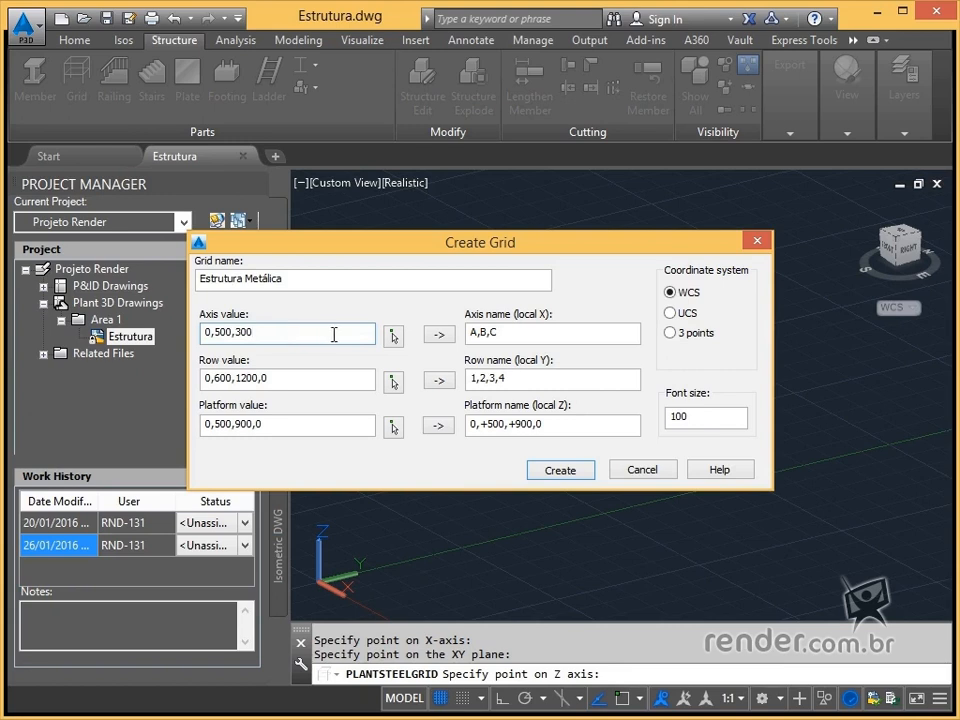
left_click_drag(334, 335, 216, 335)
key("BackSpace")
key("BackSpace")
key("BackSpace")
type("0, 1000,1500, 2000")
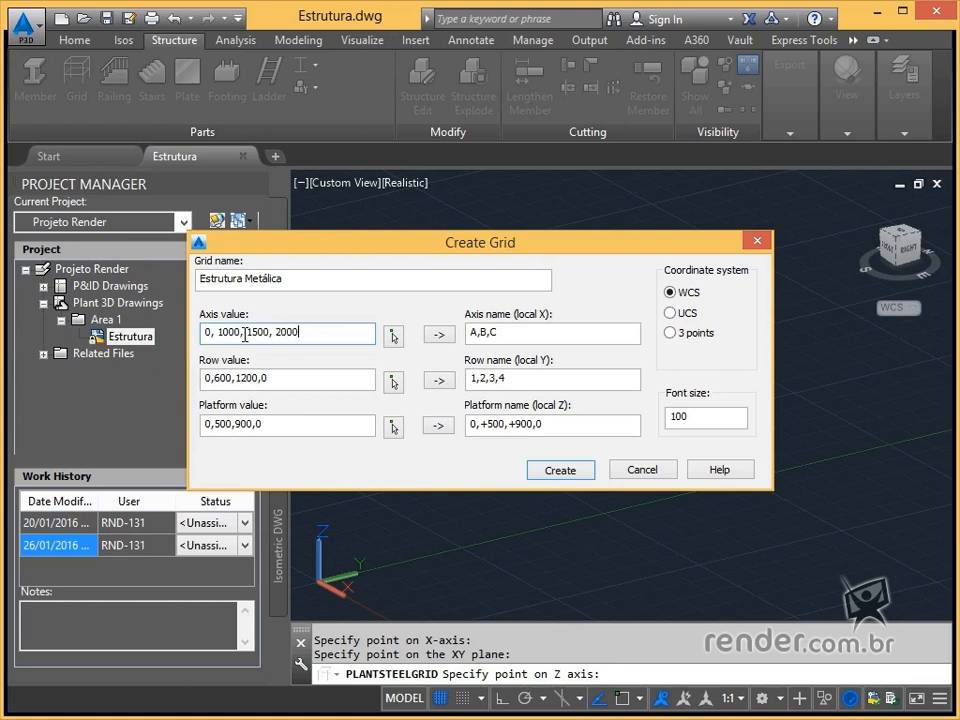
key("BackSpace")
key("BackSpace")
key("BackSpace")
key("BackSpace")
key("BackSpace")
key("BackSpace")
key("BackSpace")
key("BackSpace")
key("BackSpace")
type("@500, @500")
Define the axis values by picking four points in the drawing
left_click(395, 338)
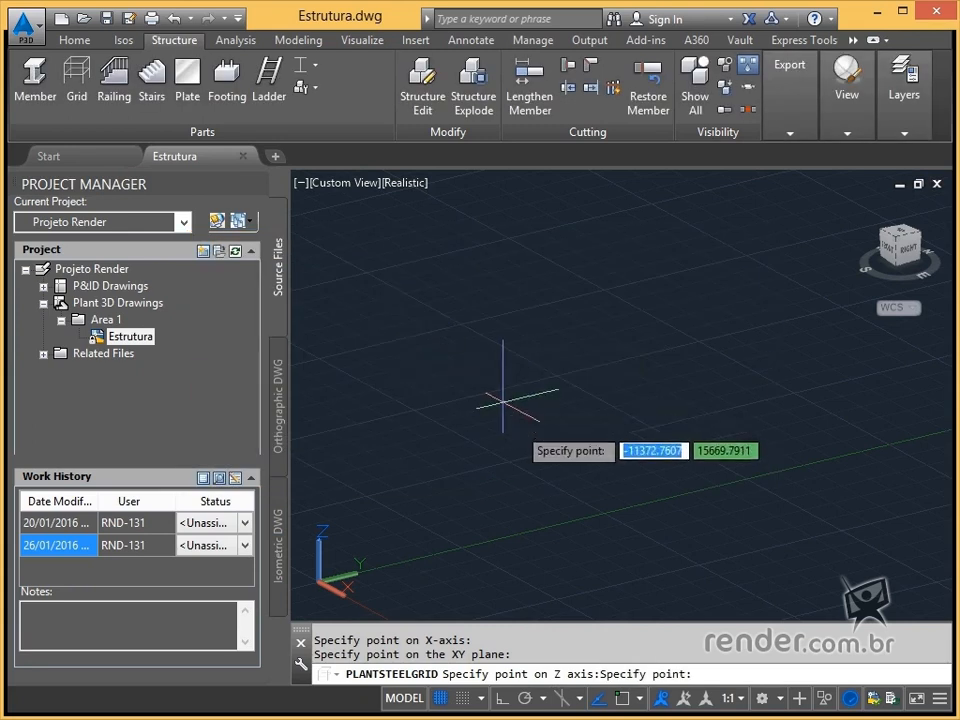
left_click(524, 441)
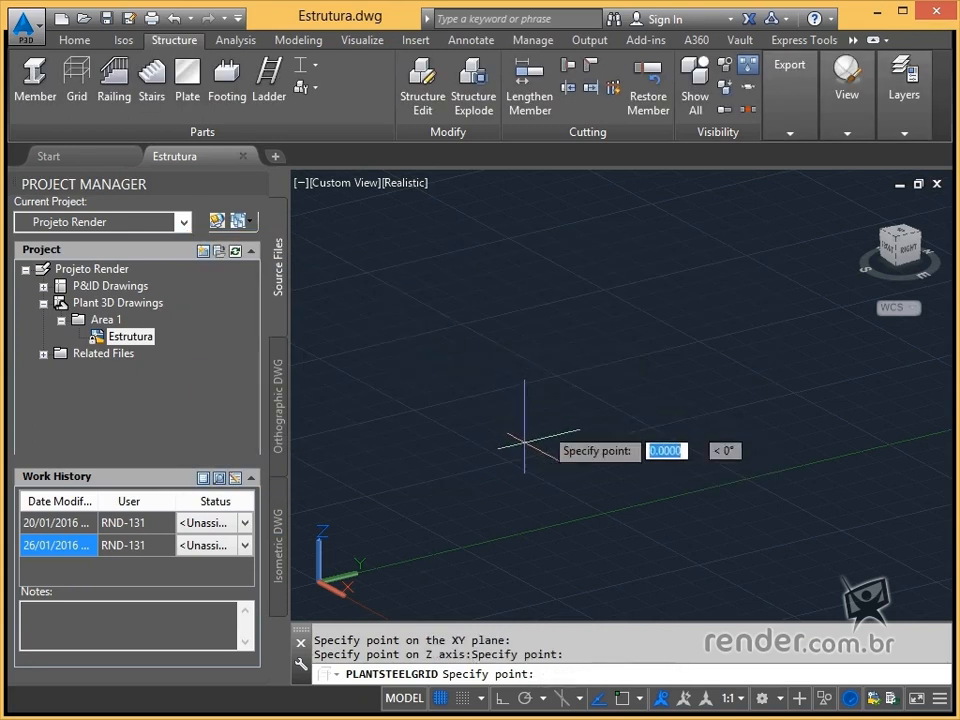
left_click(652, 321)
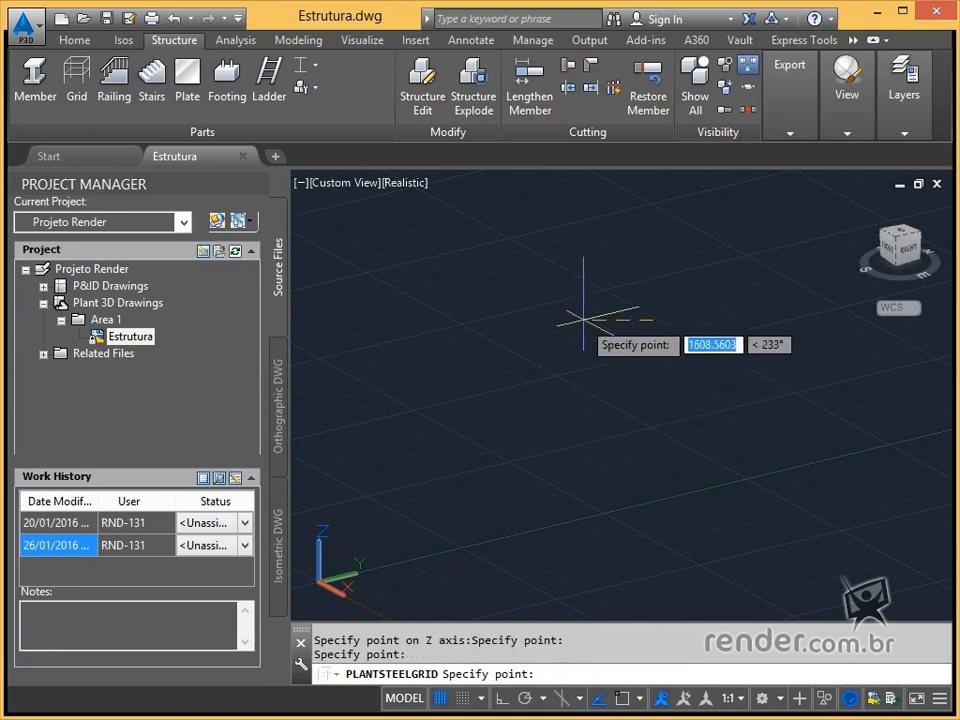
left_click(508, 320)
left_click(610, 217)
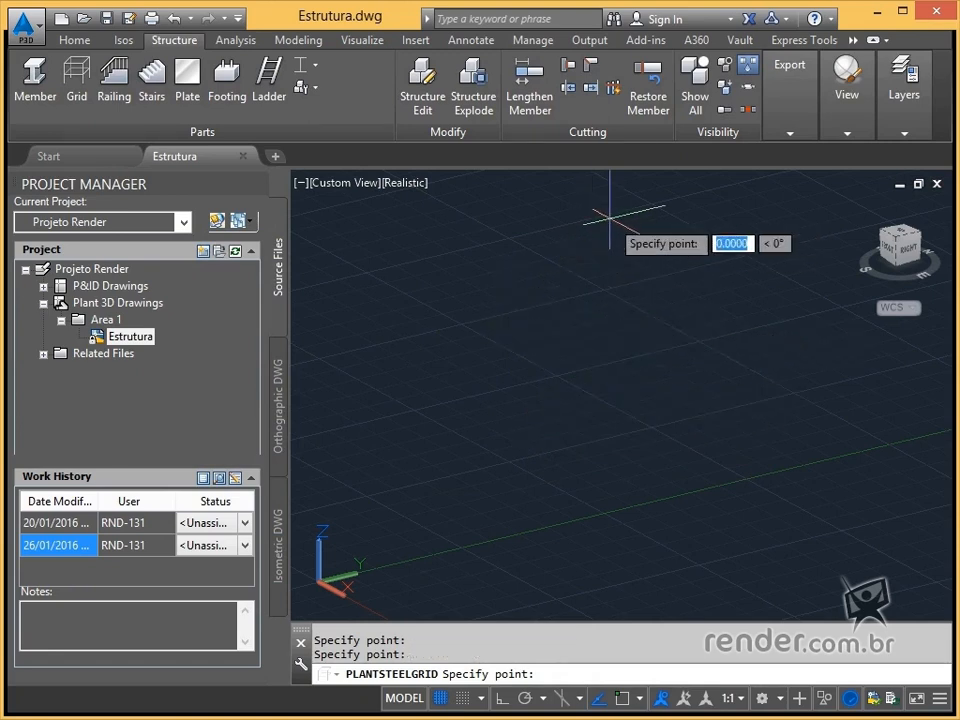
key("Return")
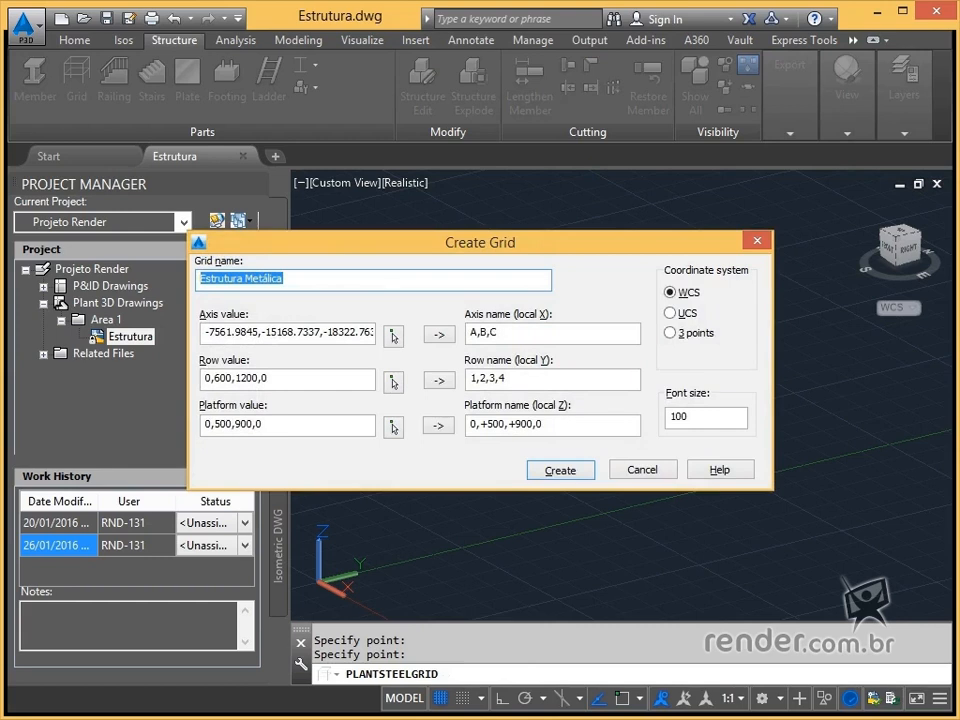
Replace the axis values with 0, 1000, 2500, 4500
left_click_drag(210, 333, 385, 333)
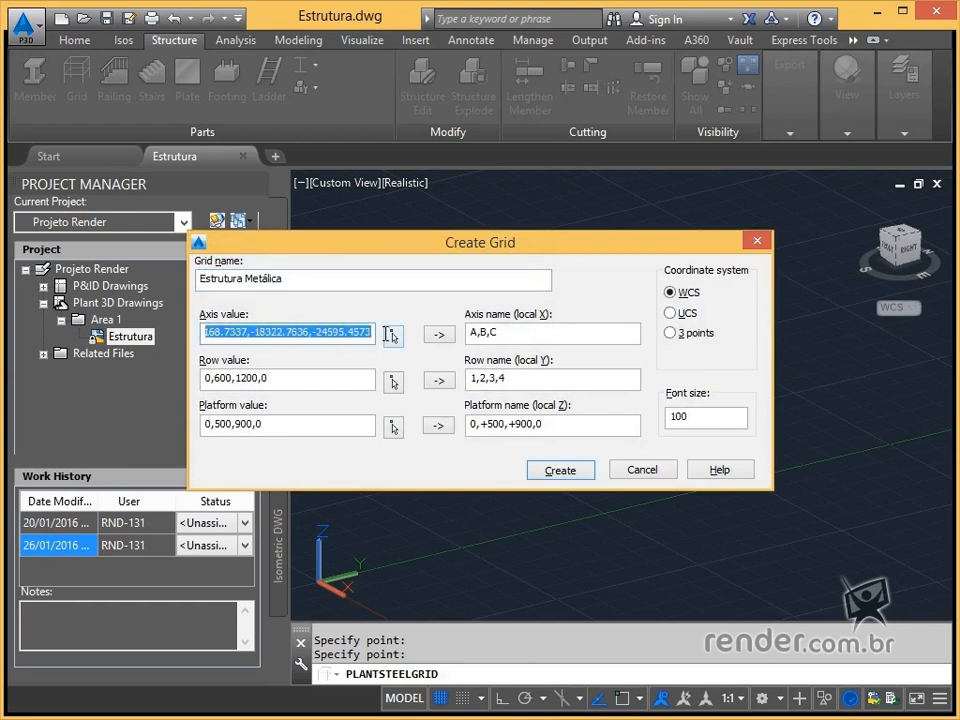
type("-")
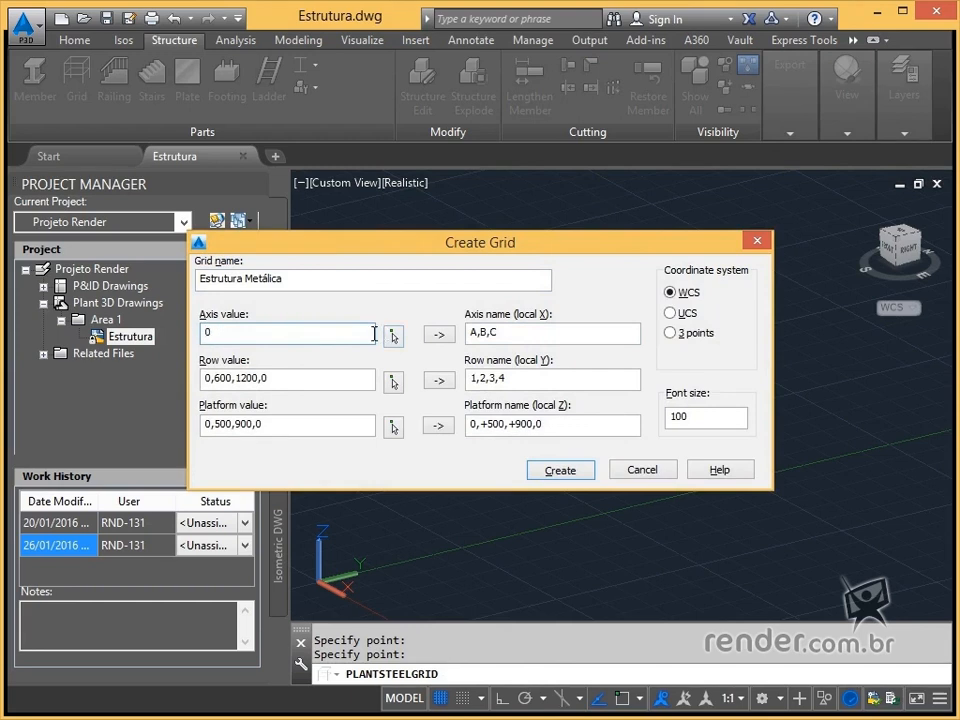
type("0, 1000,2500,450")
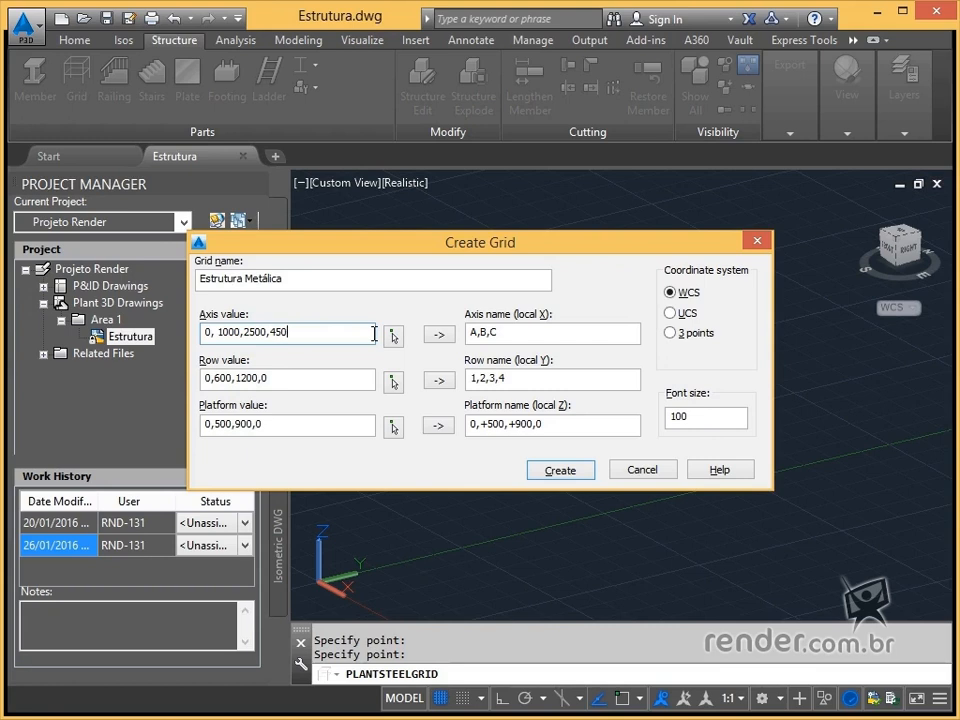
Replace the grid's row values with 0, 2500, 4500
left_click(351, 374)
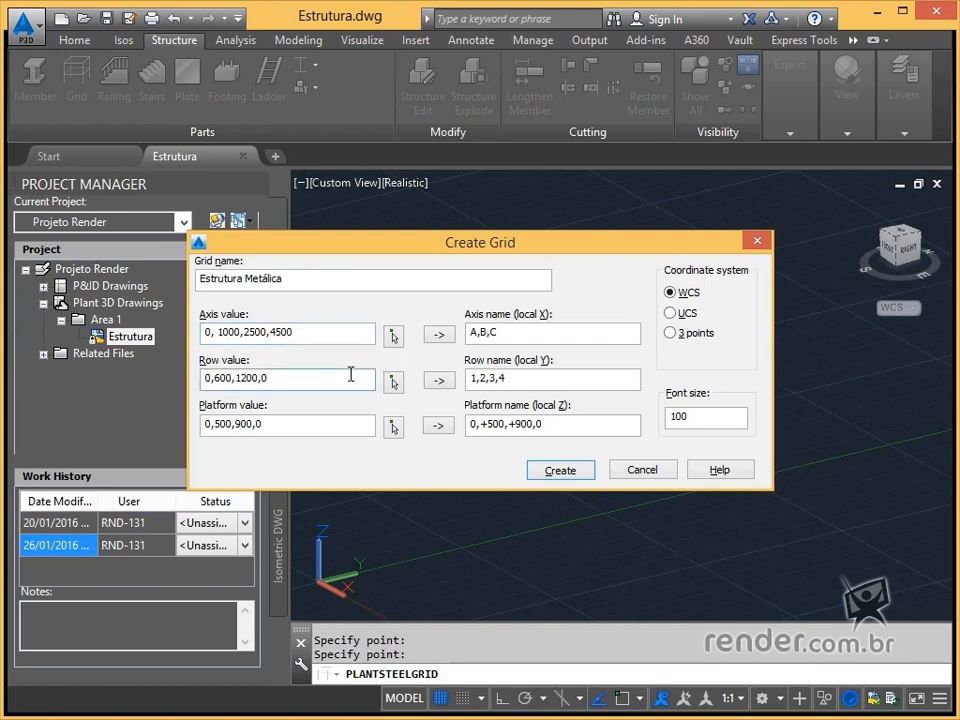
key("BackSpace")
key("BackSpace")
key("BackSpace")
key("BackSpace")
key("BackSpace")
key("BackSpace")
key("BackSpace")
key("BackSpace")
key("BackSpace")
key("BackSpace")
key("BackSpace")
type("0,2500,450")
Set the platform values to 0, 3000, 7000 and generate the axis, row and platform names from their values
left_click_drag(332, 426, 197, 427)
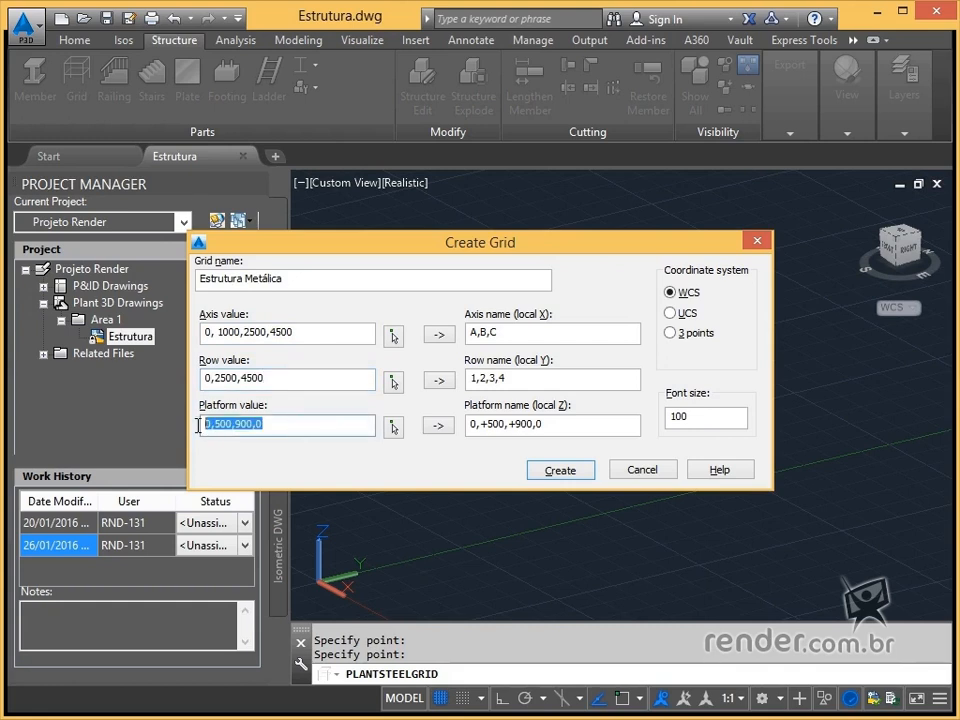
type("0,3000,7000")
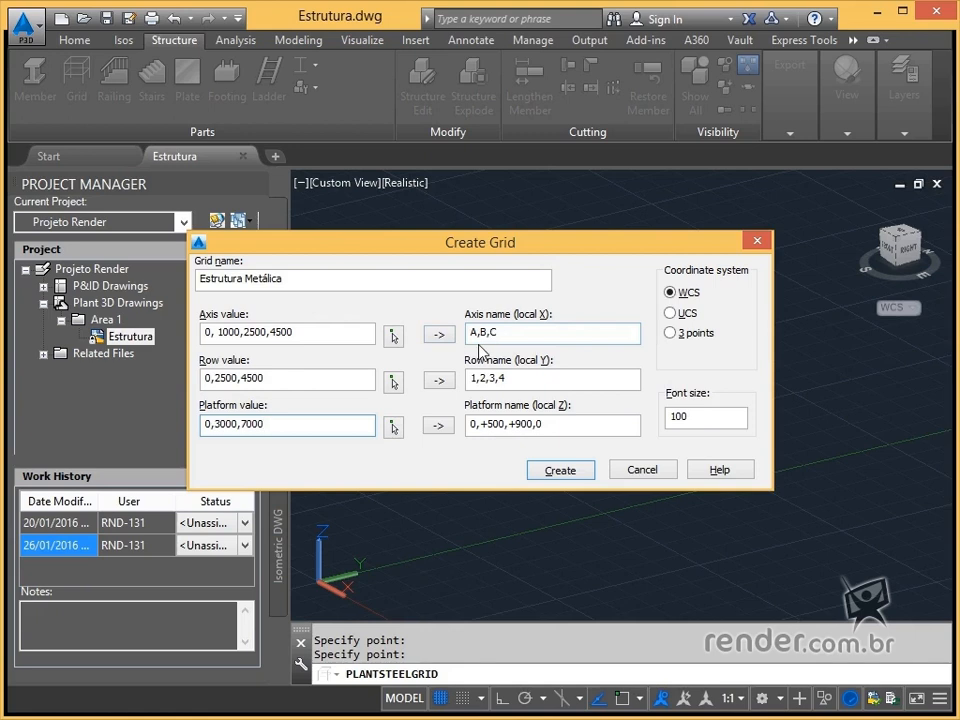
left_click(440, 336)
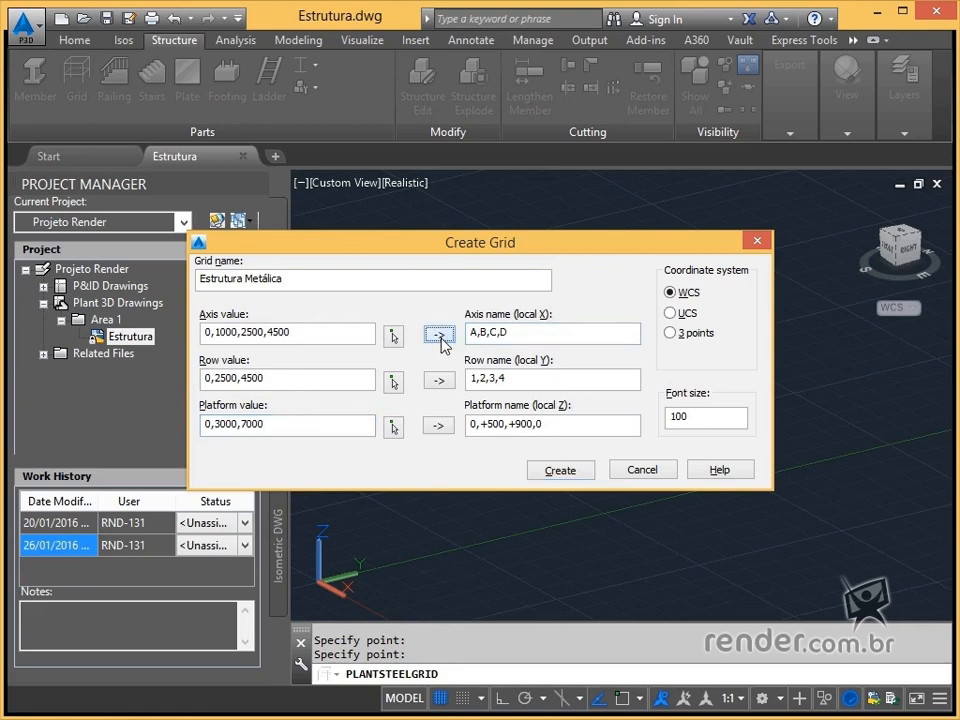
left_click(440, 381)
left_click(440, 426)
Add 9000 to the platform values and regenerate the platform names
left_click(337, 425)
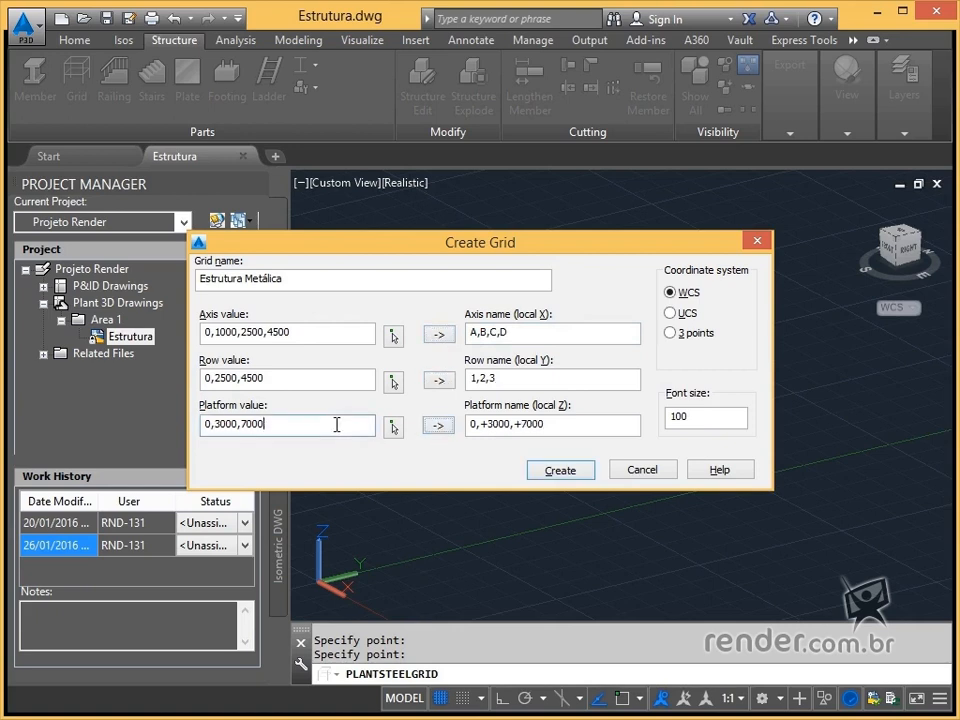
type(", 9000")
left_click(440, 427)
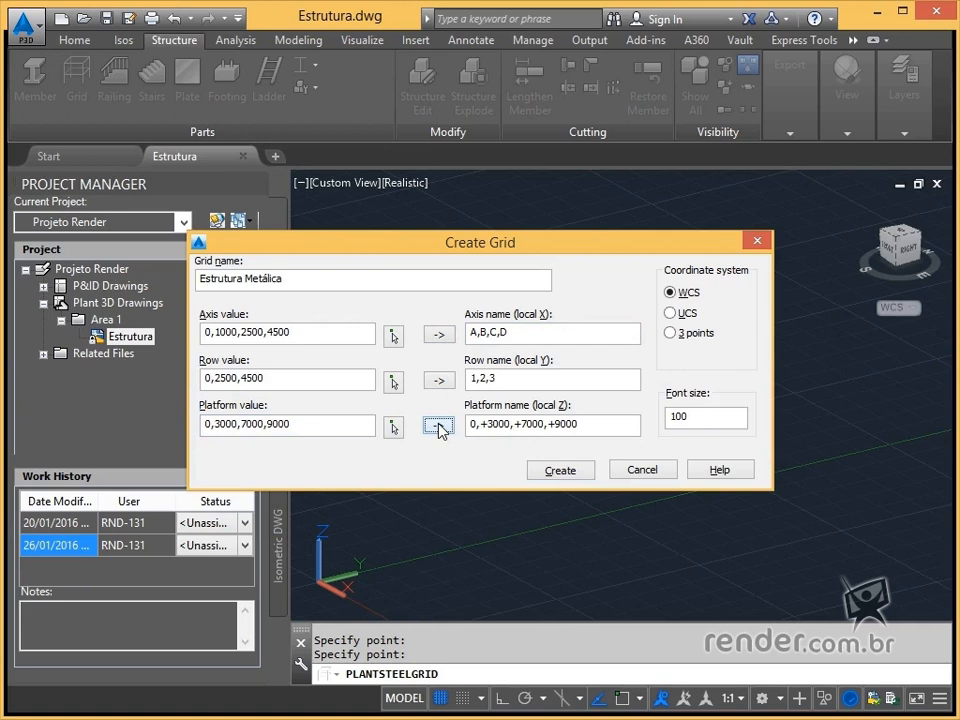
Try the platform names Térreo, 1º Piso, 2º Piso, 3ºPiso, and return to the names generated from the values
left_click_drag(589, 423, 483, 425)
key("BackSpace")
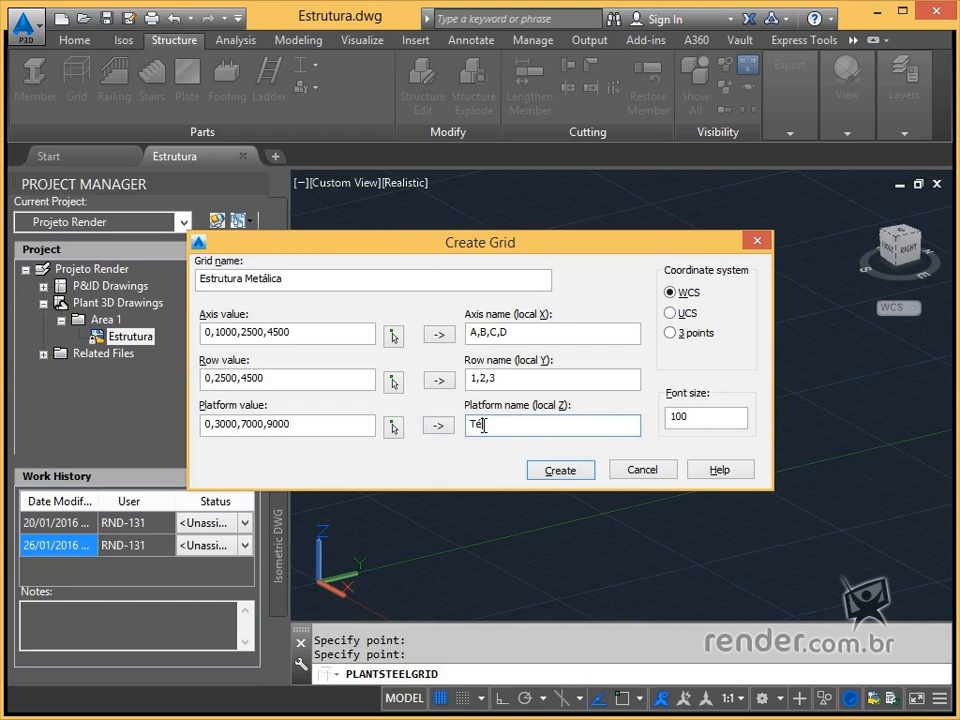
type(", 1º Piso, 2º Piso, 3ºPiso")
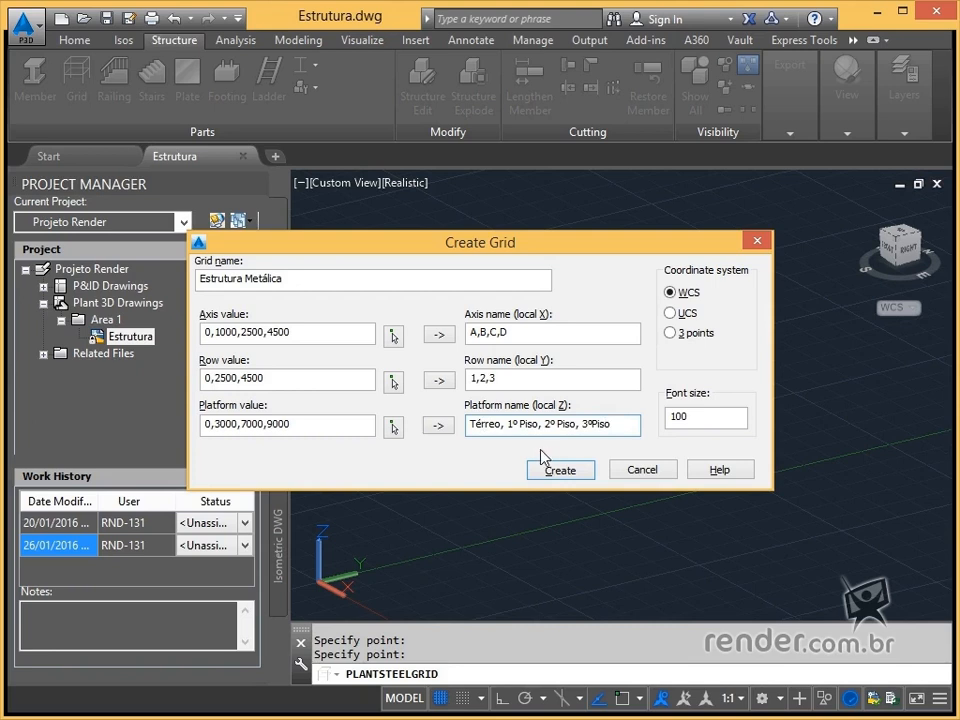
left_click(440, 426)
Remove 9000 from the platform values
left_click_drag(292, 424, 268, 432)
key("BackSpace")
key("BackSpace")
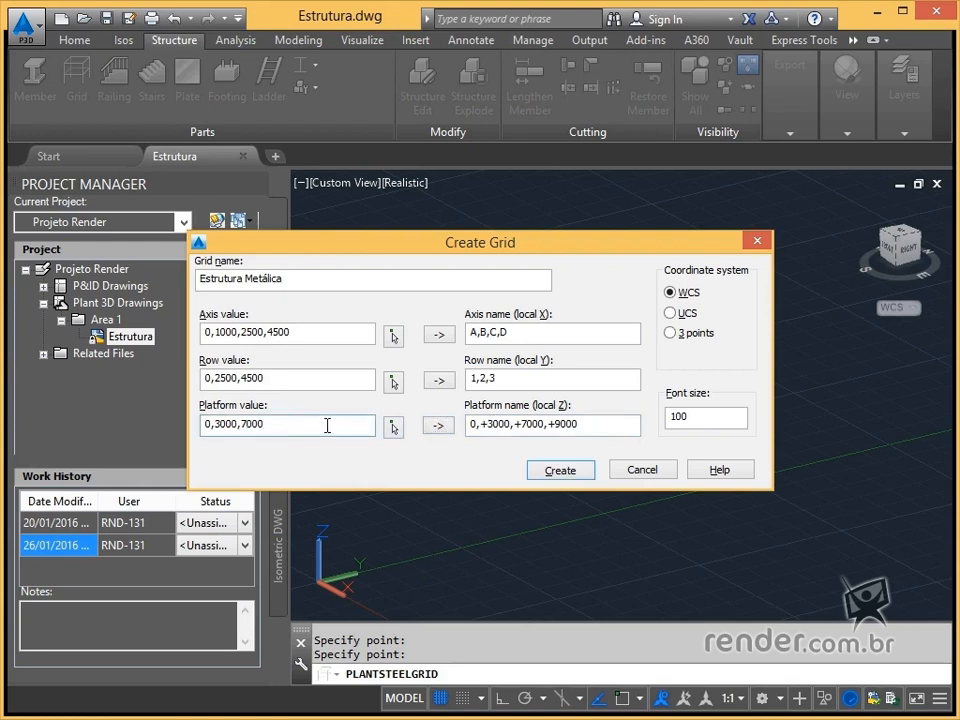
Clear the local X axis names and regenerate them from the axis values
left_click(472, 334)
double_click(472, 334)
key("BackSpace")
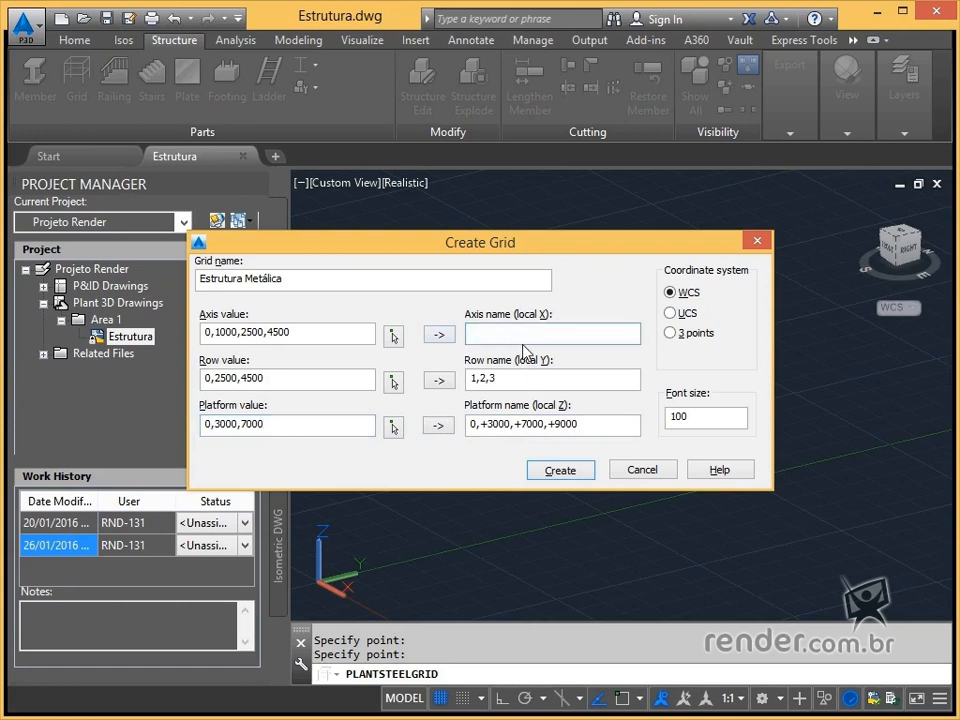
left_click(438, 335)
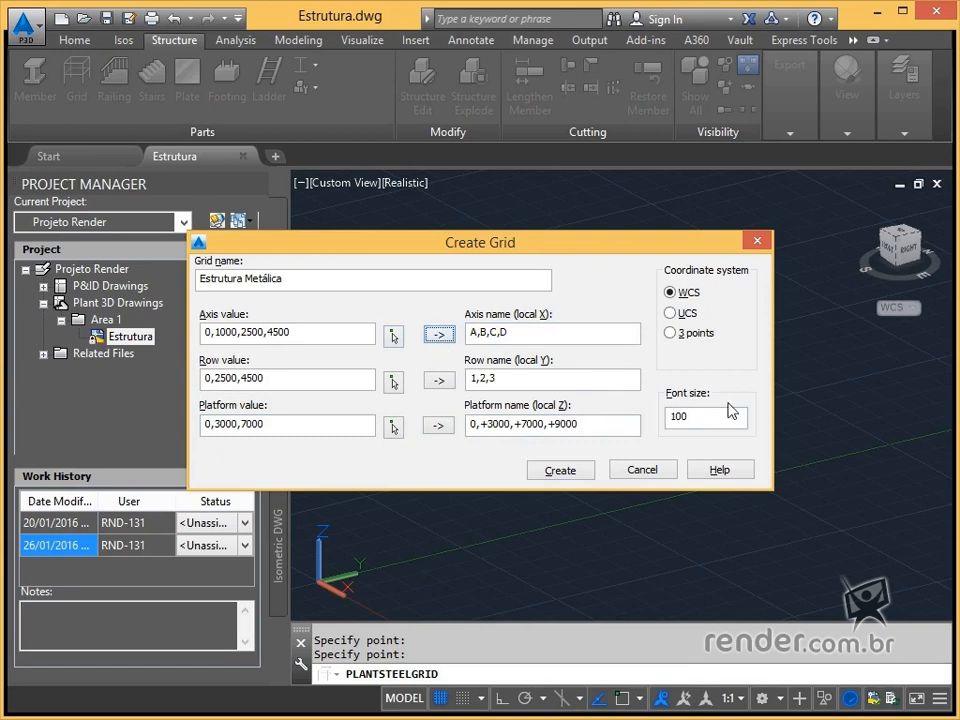
Create the grid with font size 150 and platform names regenerated from the platform values
double_click(681, 420)
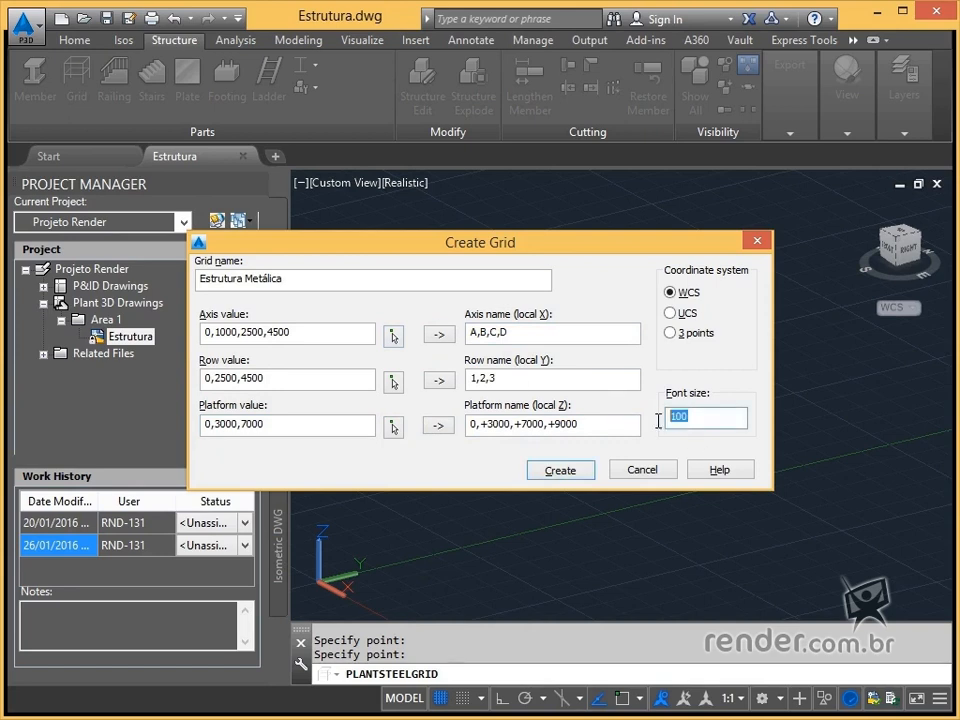
type("15")
left_click(439, 425)
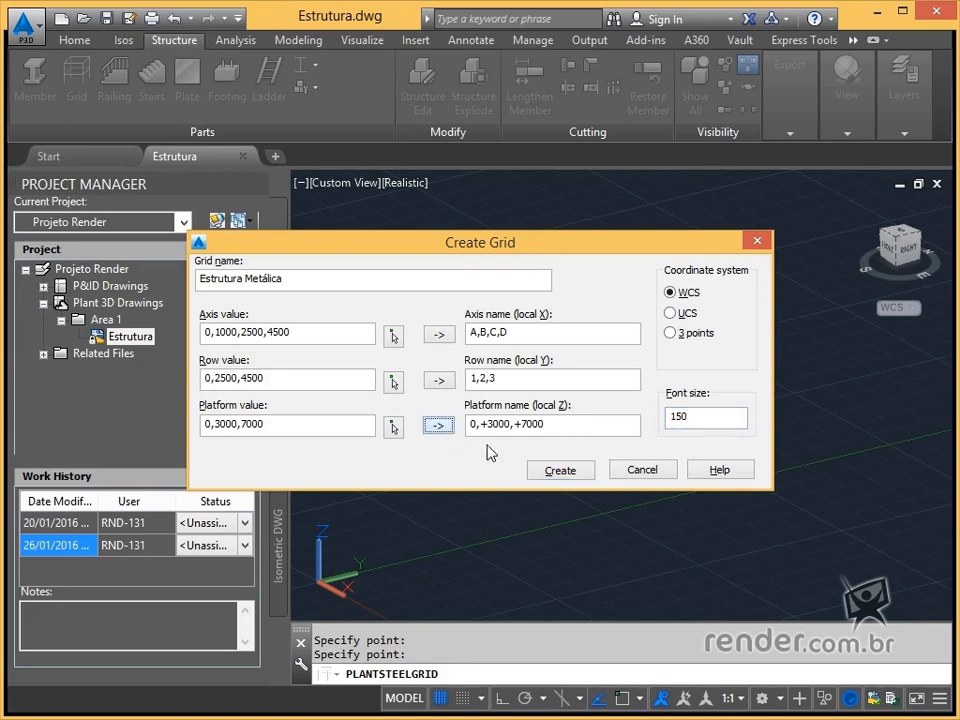
left_click(562, 474)
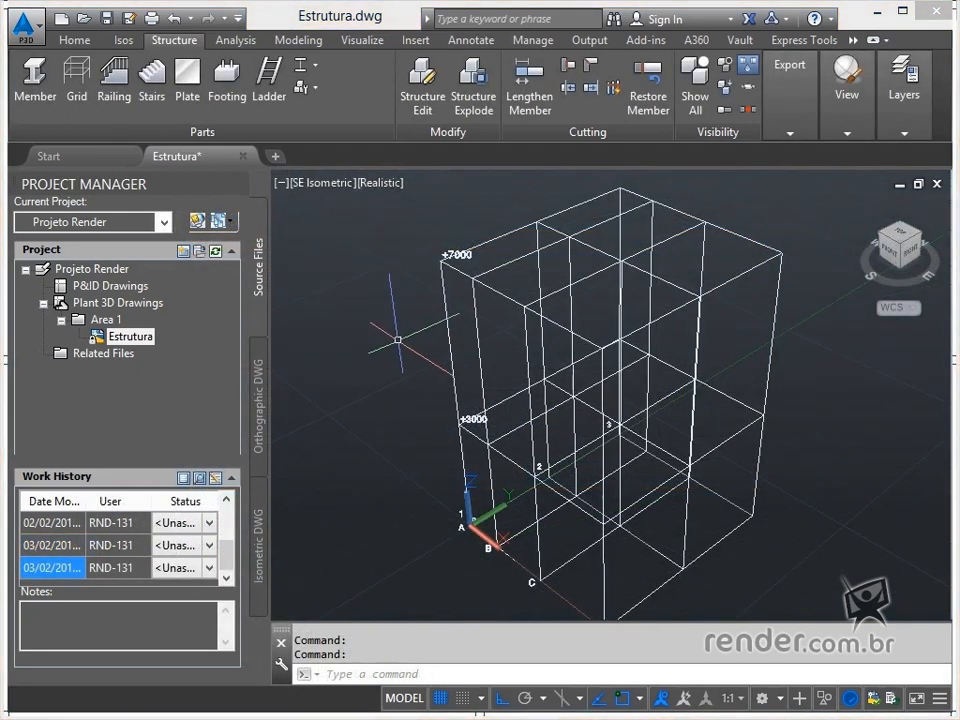
Examine the new grid and its axis, row and platform labels from several isometric directions and up close
mouse_move(392, 336)
middle_mouse_down("shift")
mouse_move(407, 300)
mouse_move(395, 325)
middle_mouse_up("shift")
scroll(392, 326, "down", 3)
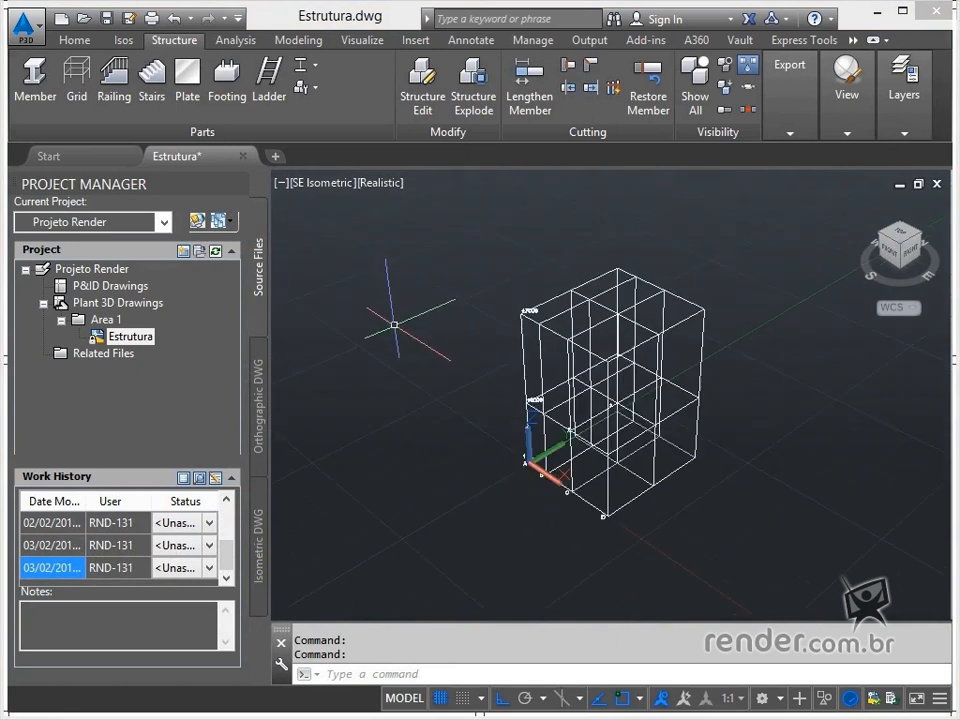
scroll(420, 332, "up", 1)
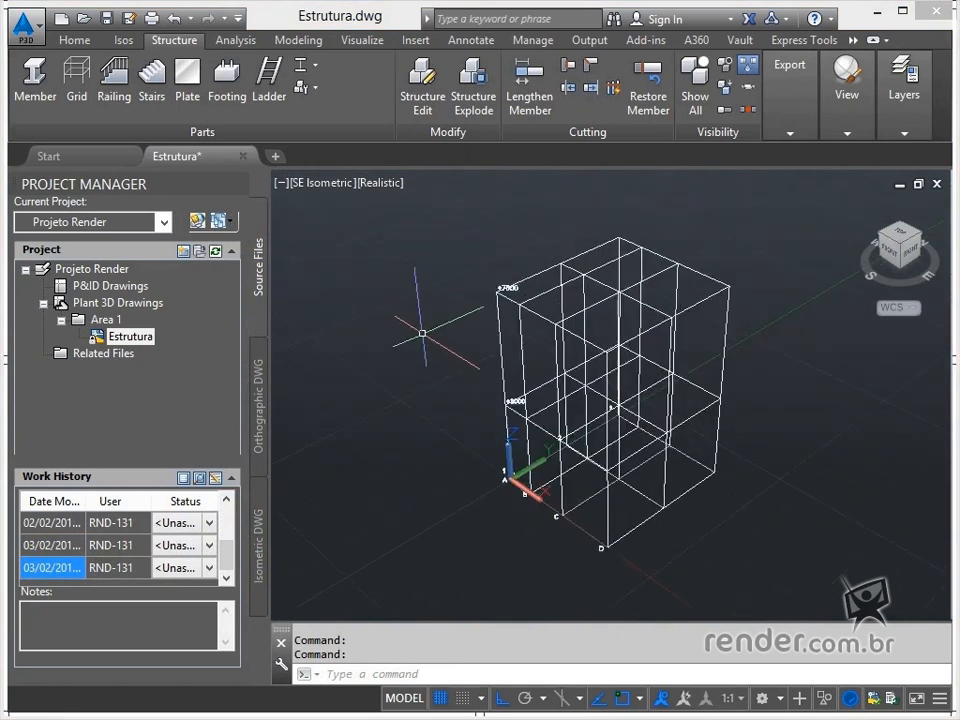
left_click(920, 234)
left_click(920, 234)
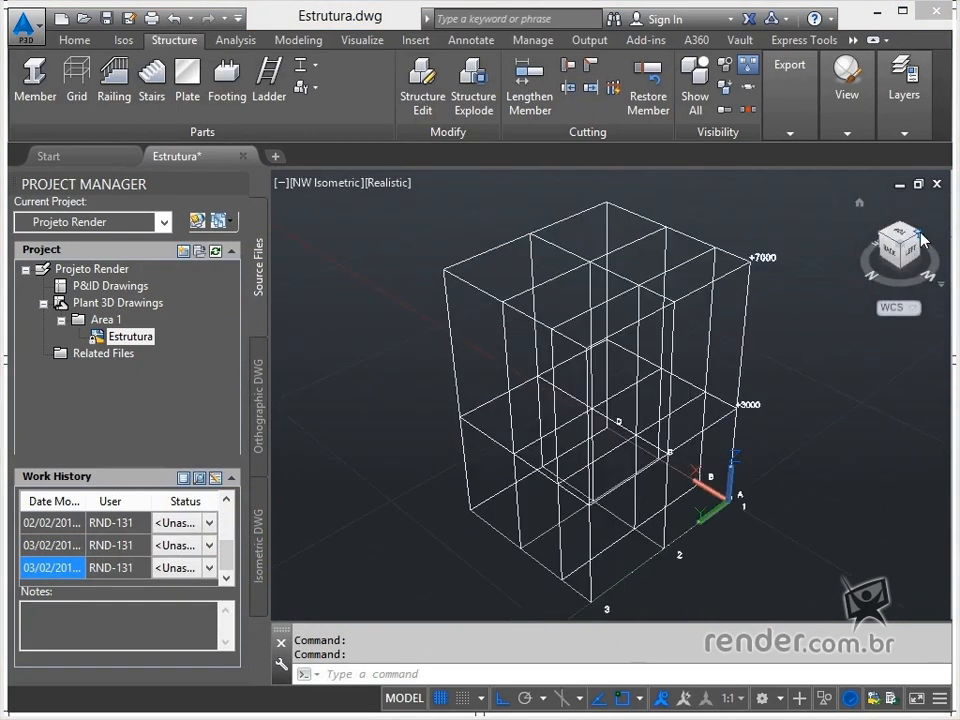
left_click(920, 236)
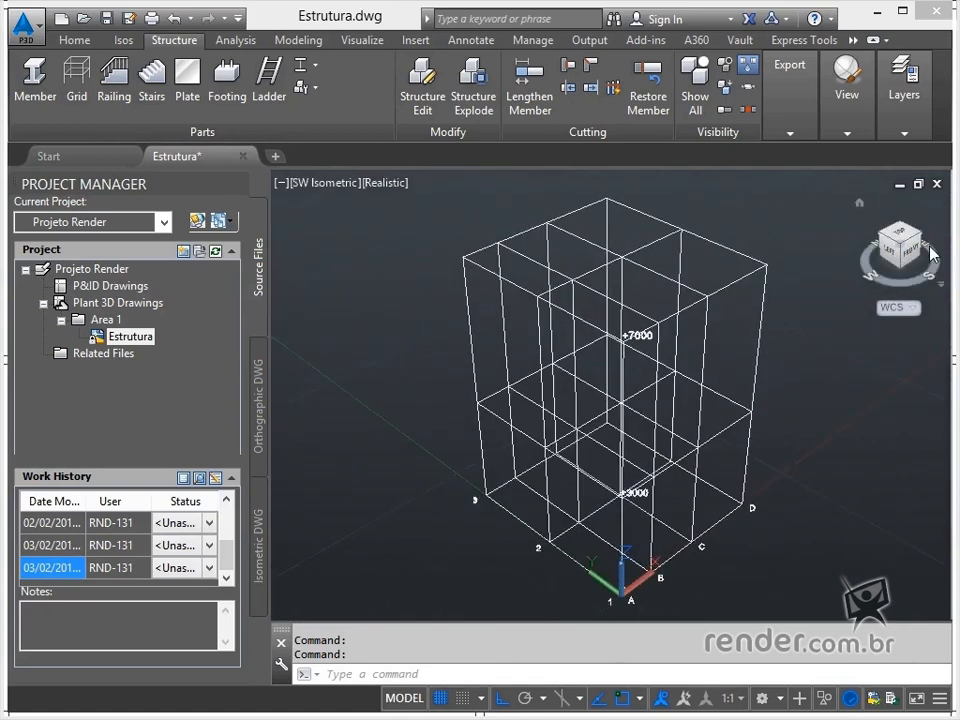
middle_click_drag(826, 317, 838, 315, "shift")
scroll(637, 387, "up", 3)
middle_click_drag(536, 403, 581, 318)
scroll(581, 318, "down", 4)
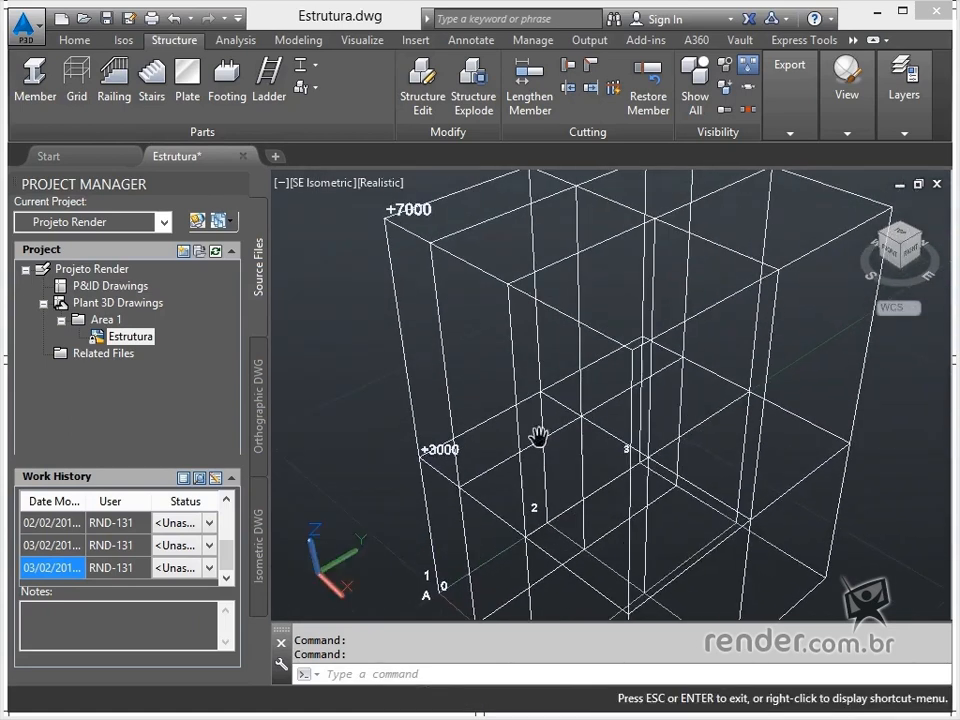
Move the Layers tools ahead of the Visibility tools and create a new layer named GRID
left_click(898, 94)
left_click_drag(896, 88, 694, 95)
mouse_move(708, 129)
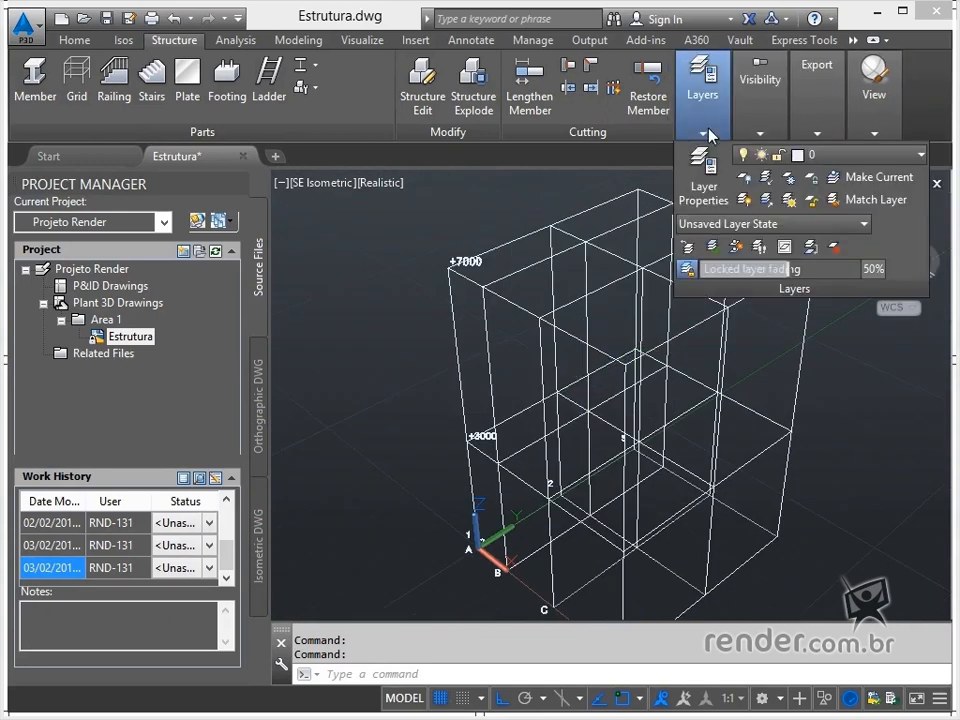
left_click(704, 180)
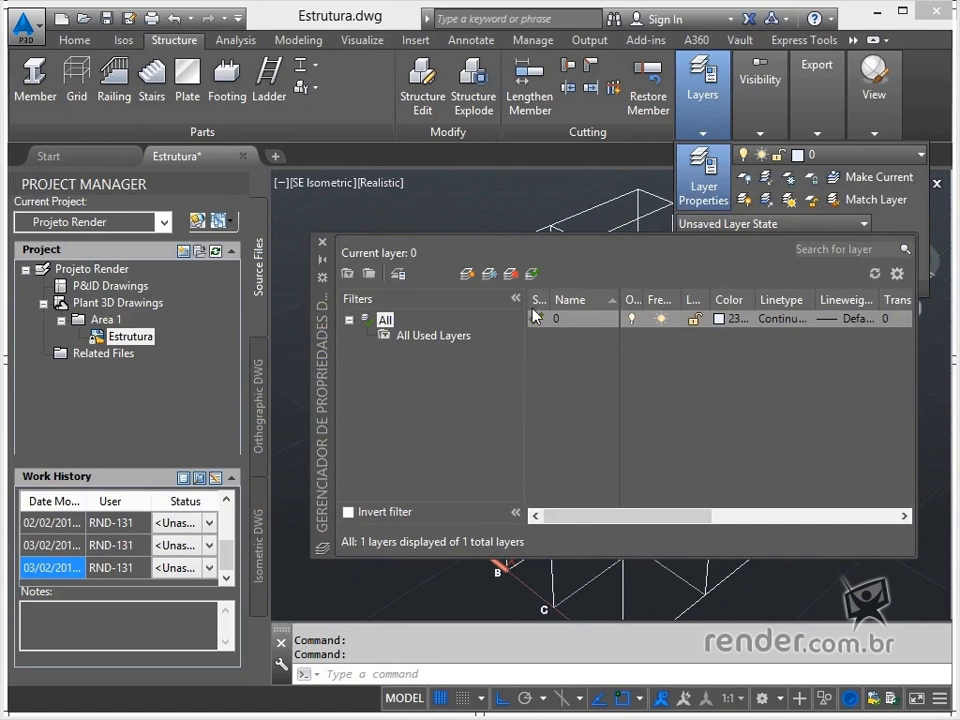
left_click(467, 274)
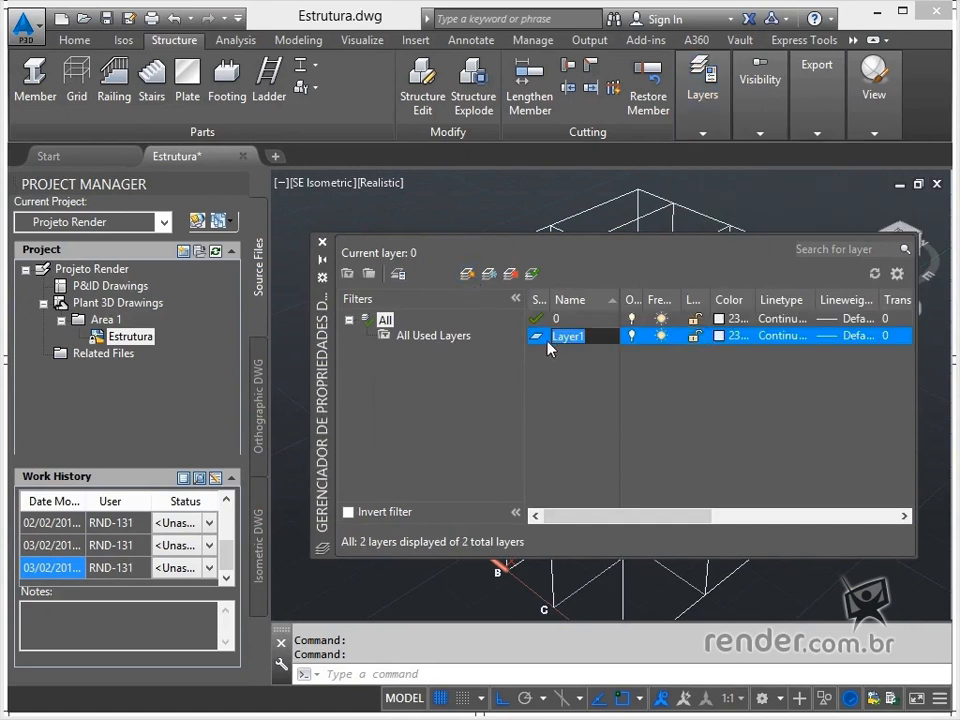
type("GRID")
key("Return")
Set the GRID layer's transparency to 50 and close the layer manager
left_click_drag(686, 519, 786, 517)
left_click(708, 336)
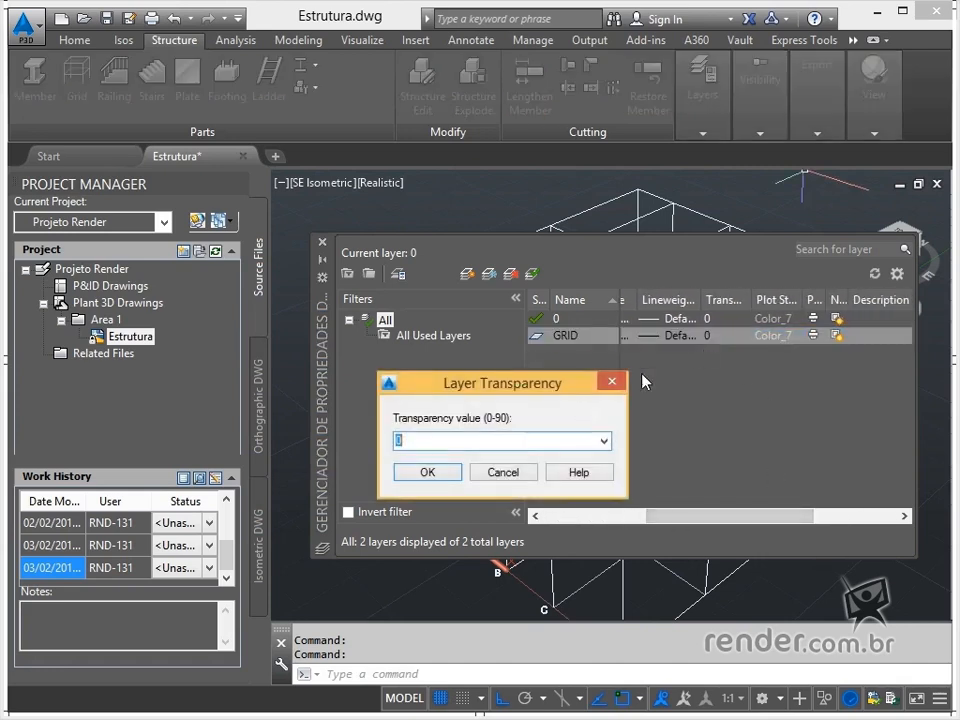
left_click(604, 441)
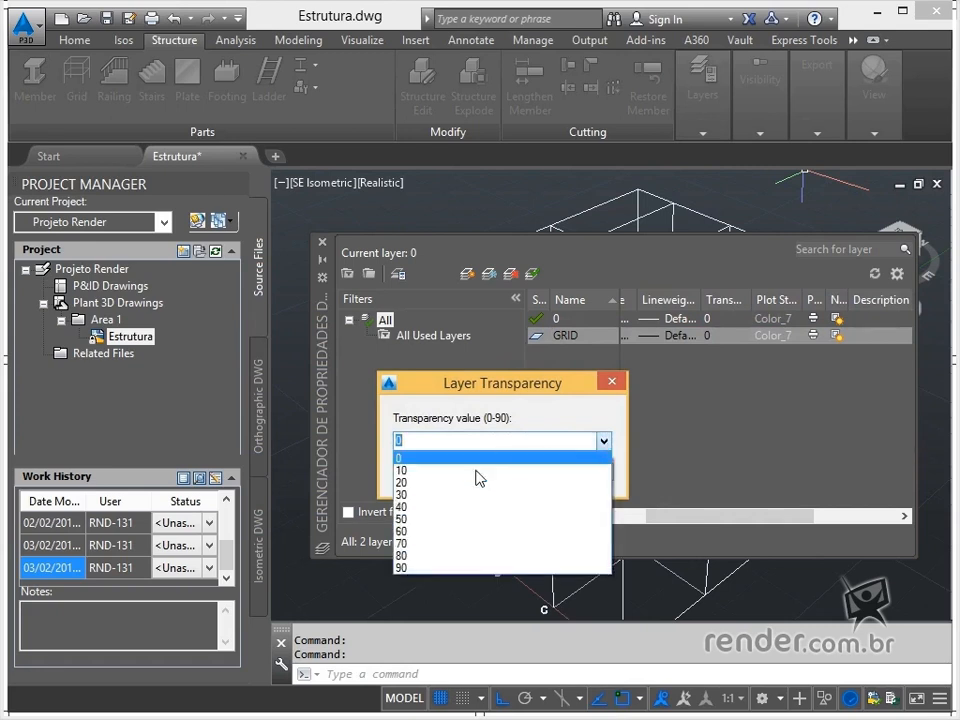
left_click(433, 519)
left_click(436, 474)
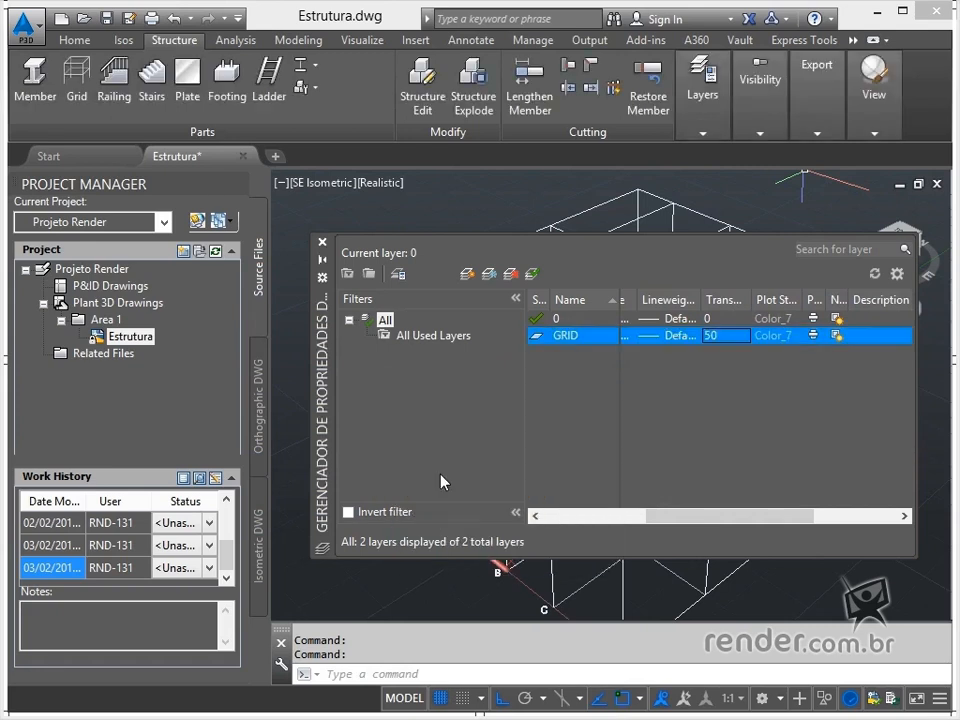
left_click(322, 242)
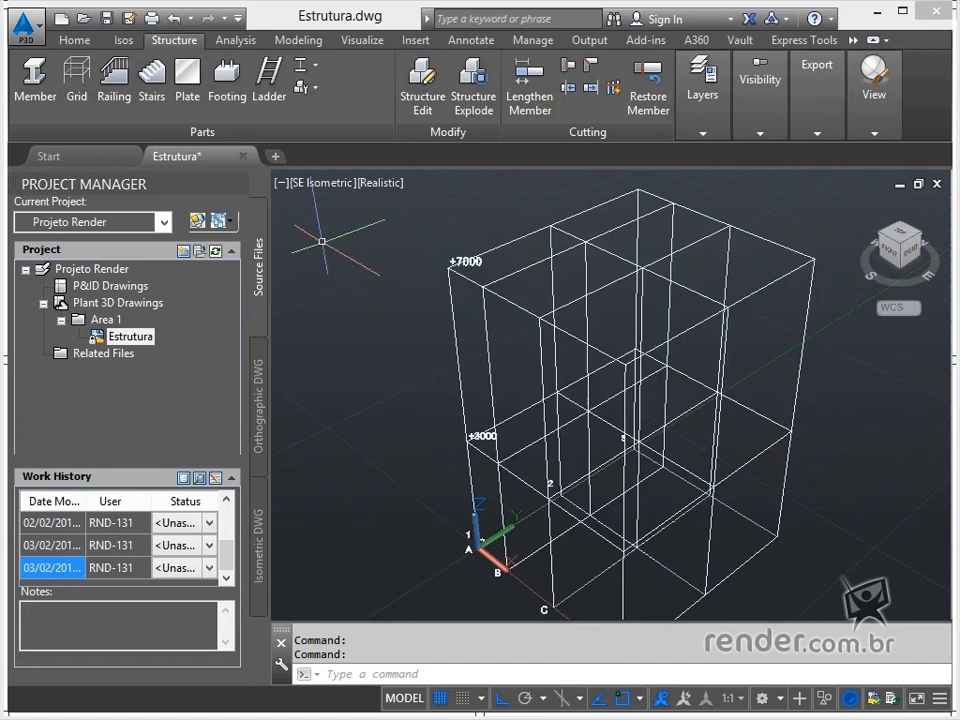
Assign the structural grid to the GRID layer and clear the selection
left_click(676, 118)
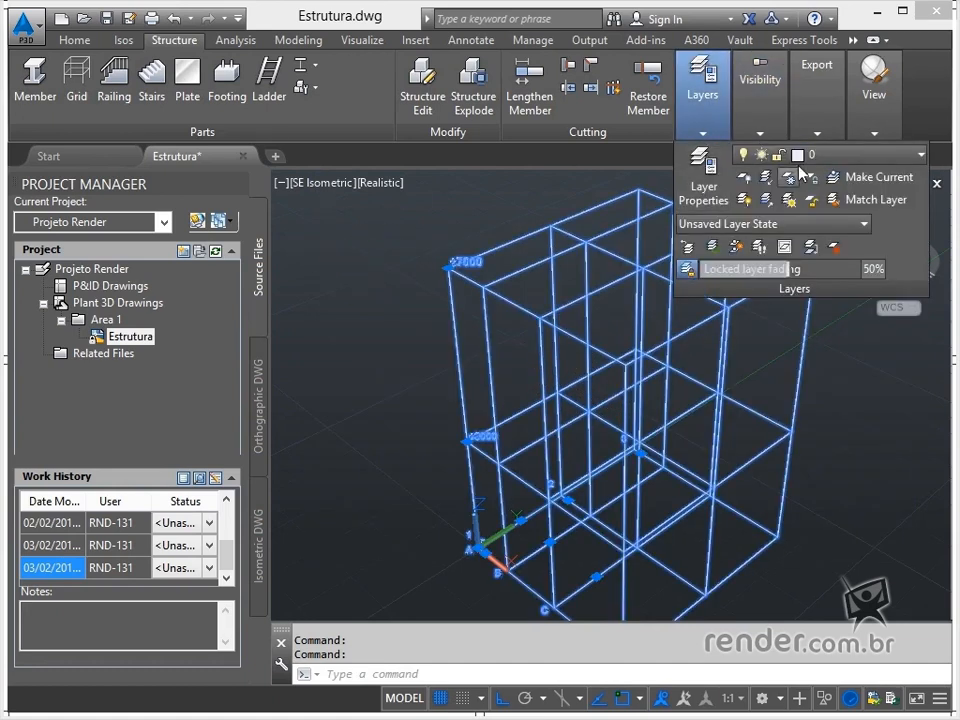
left_click(815, 158)
left_click(825, 199)
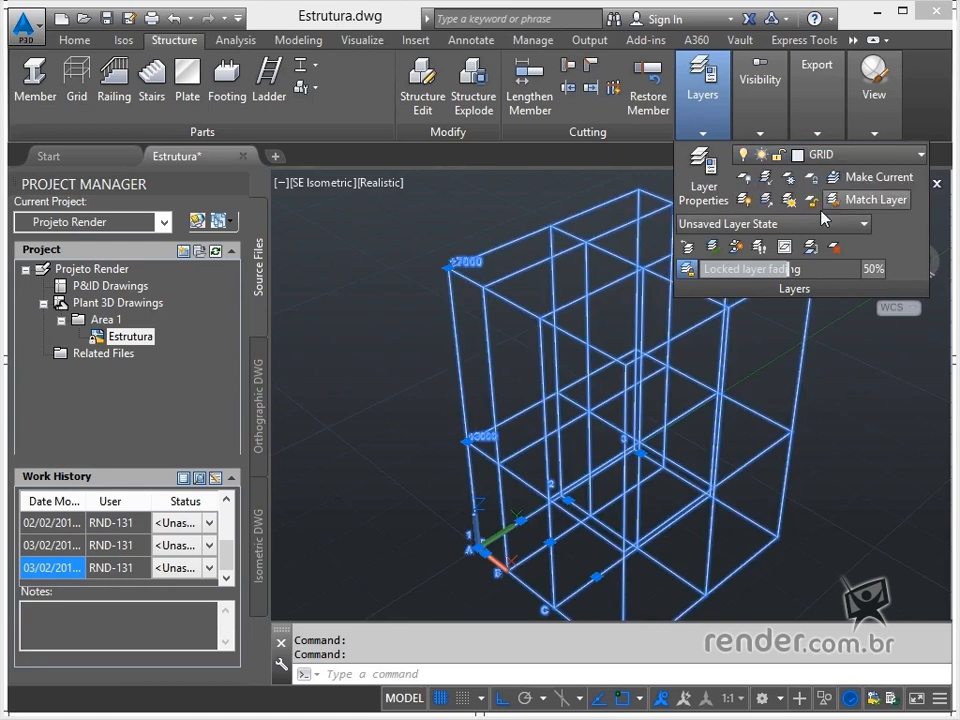
left_click(870, 405)
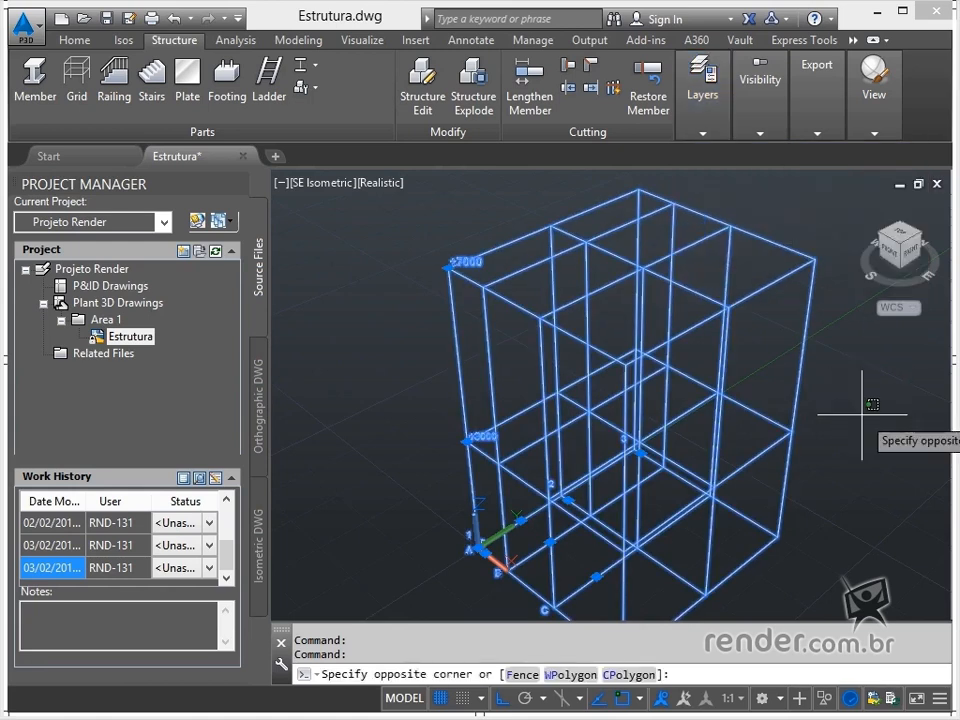
key("Escape")
key("Escape")
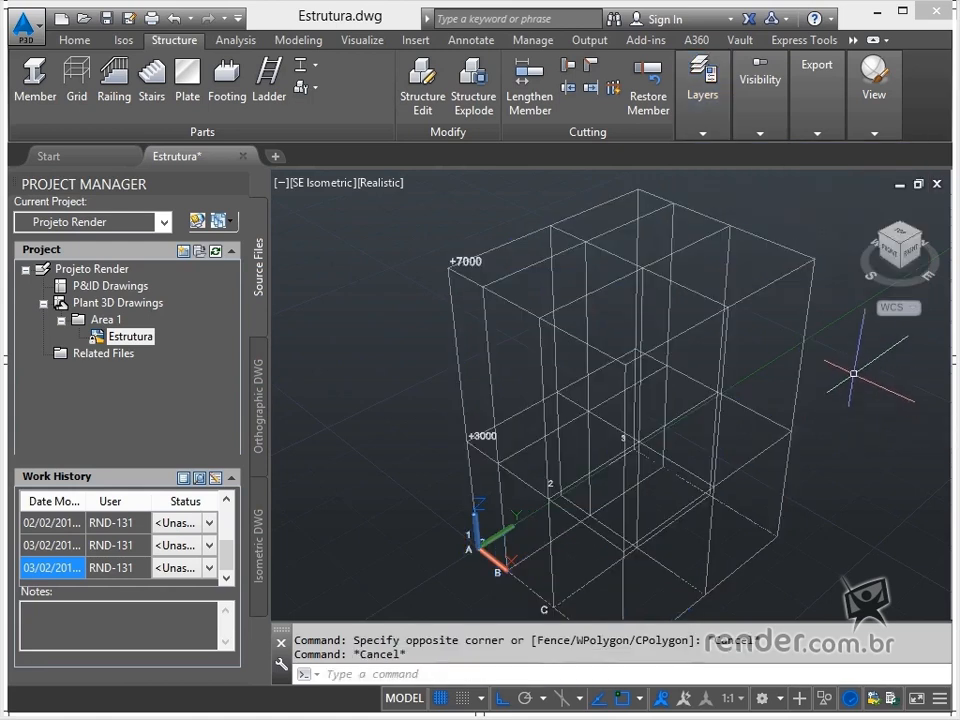
Examine the grid from the right, front, left and back, and return to the home view
left_click(911, 258)
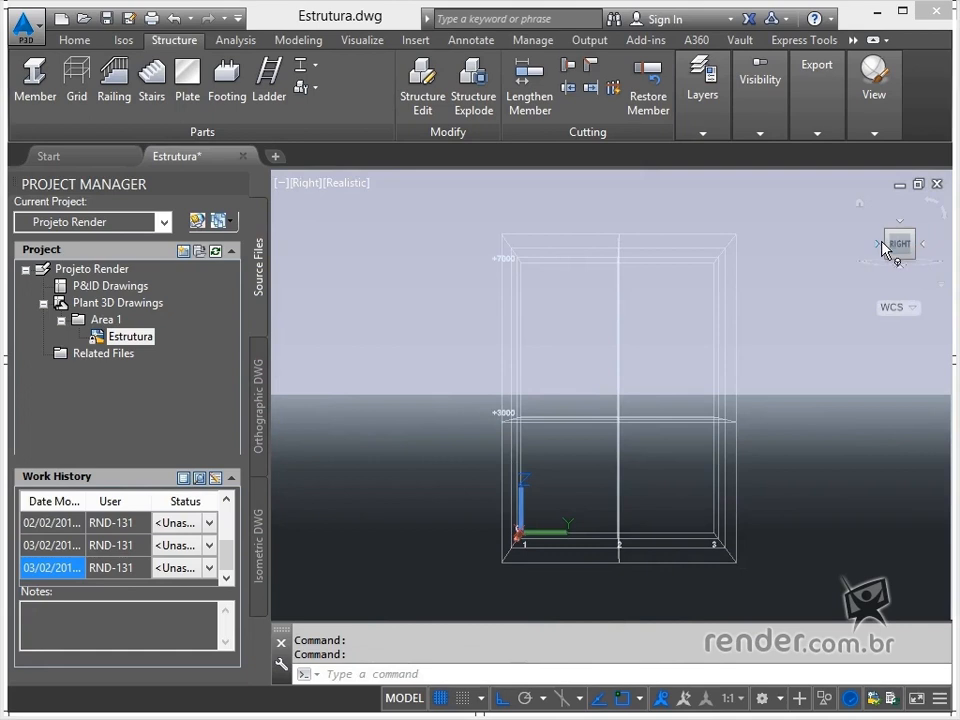
left_click(883, 243)
left_click(882, 242)
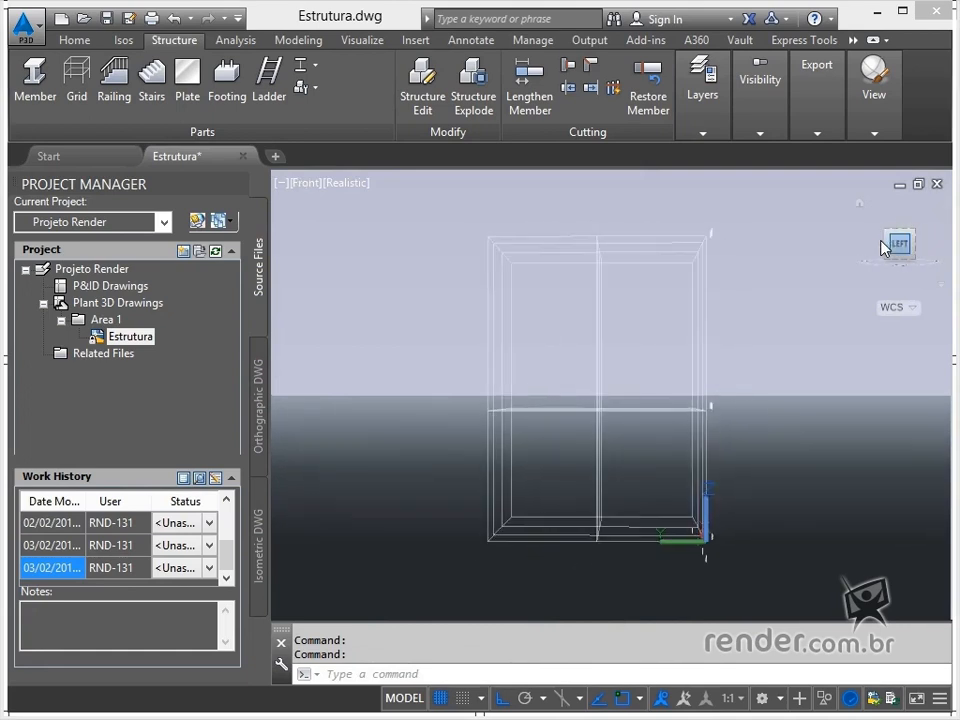
left_click(886, 246)
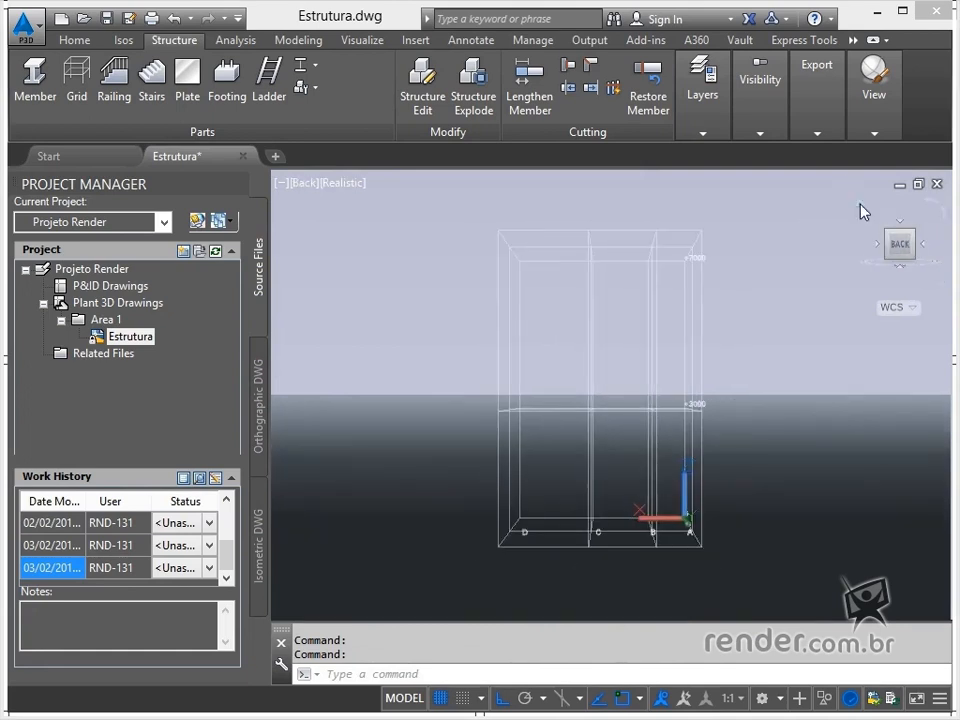
left_click(861, 205)
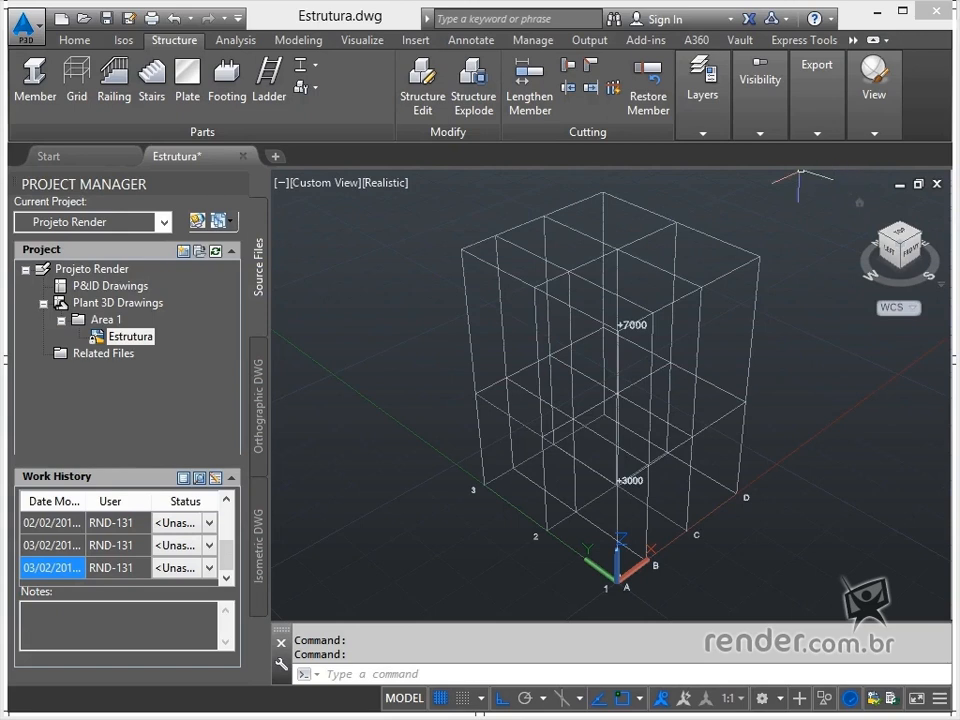
Turn the GRID layer off and back on
left_click(712, 138)
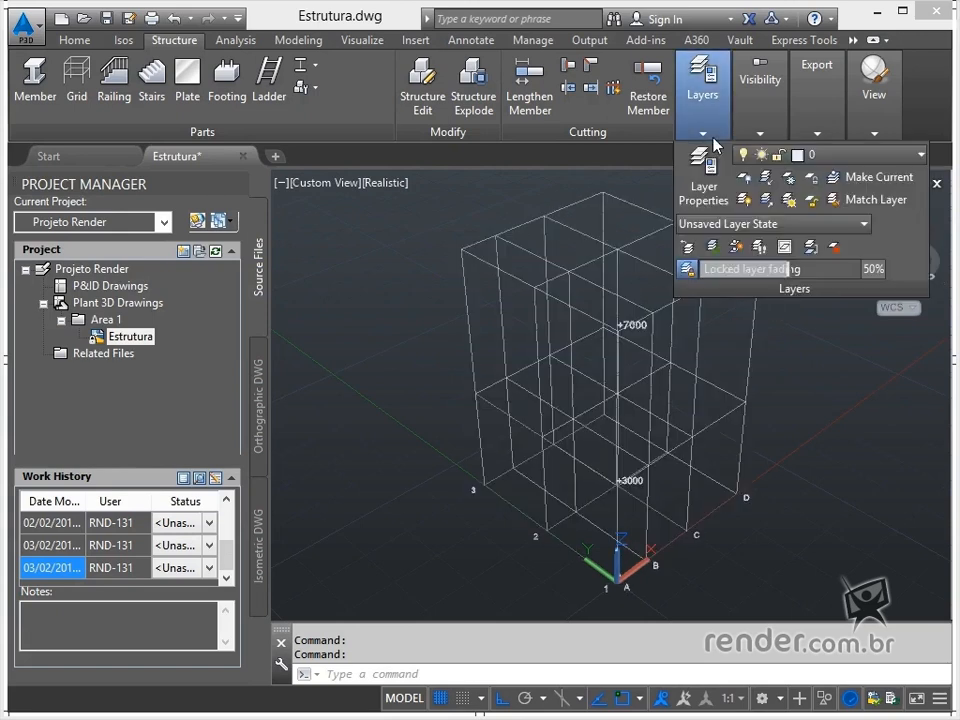
left_click(814, 155)
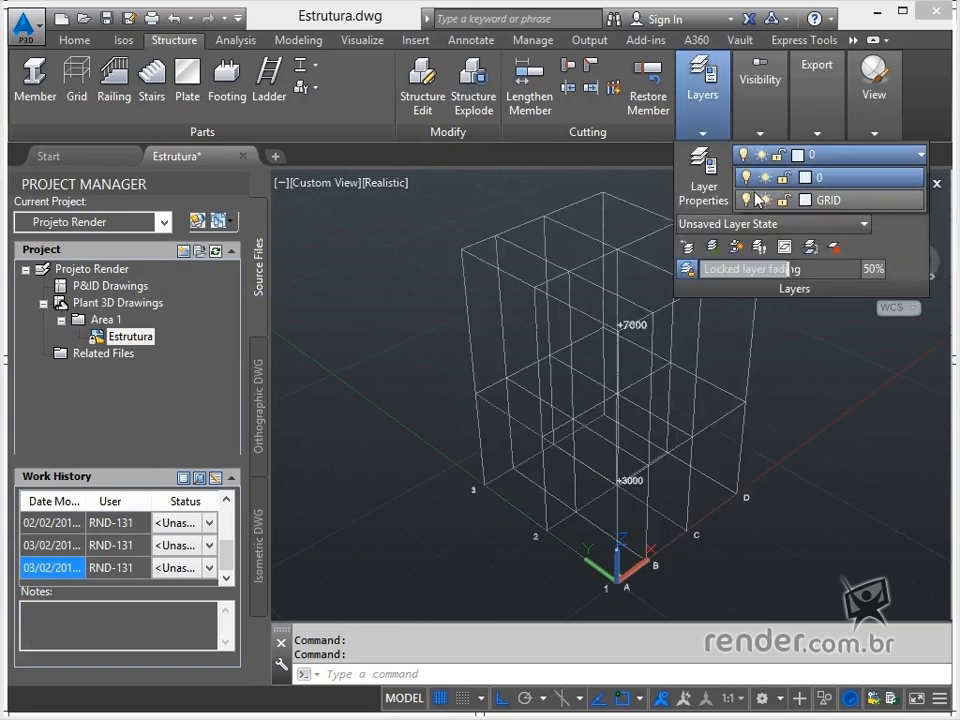
left_click(746, 199)
left_click(746, 199)
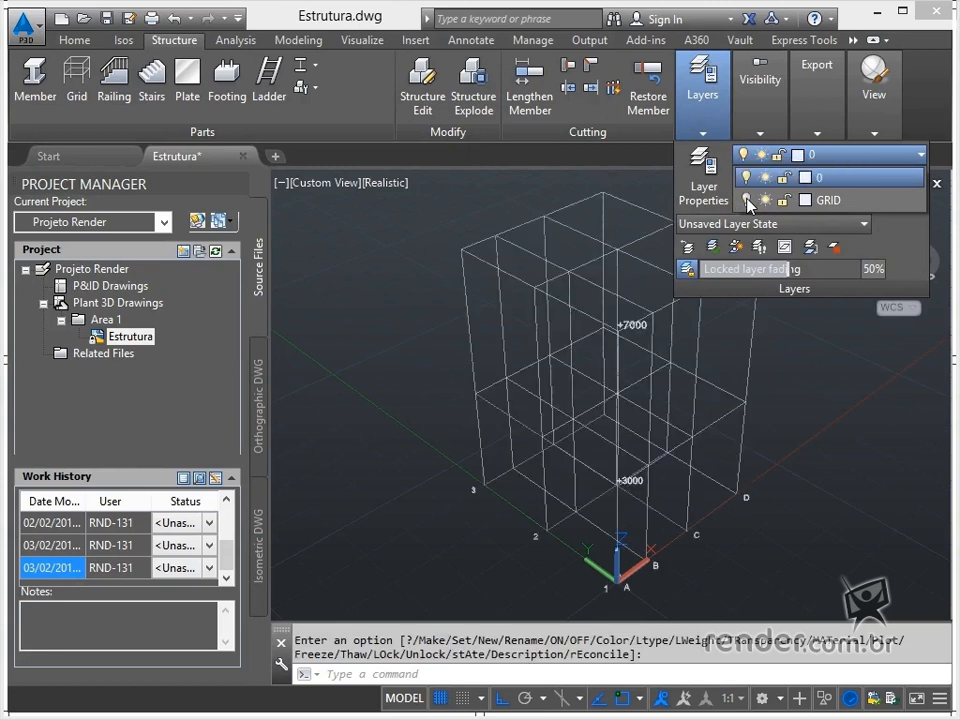
key("Escape")
key("Escape")
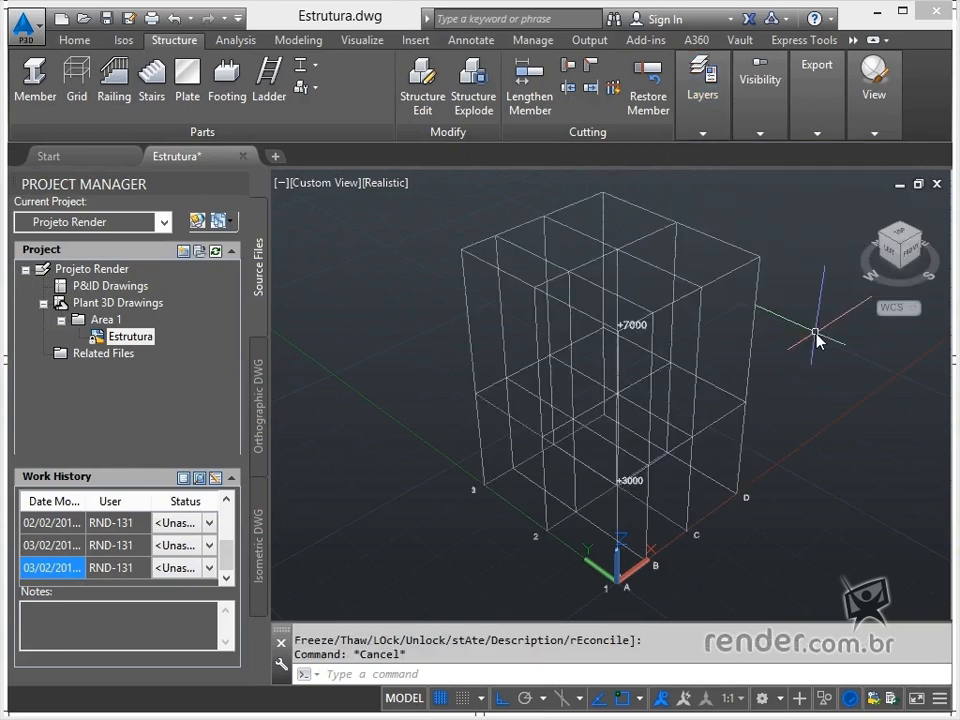
scroll(608, 386, "down", 1)
key("Escape")
scroll(649, 356, "up", 4)
middle_click_drag(606, 352, 605, 387)
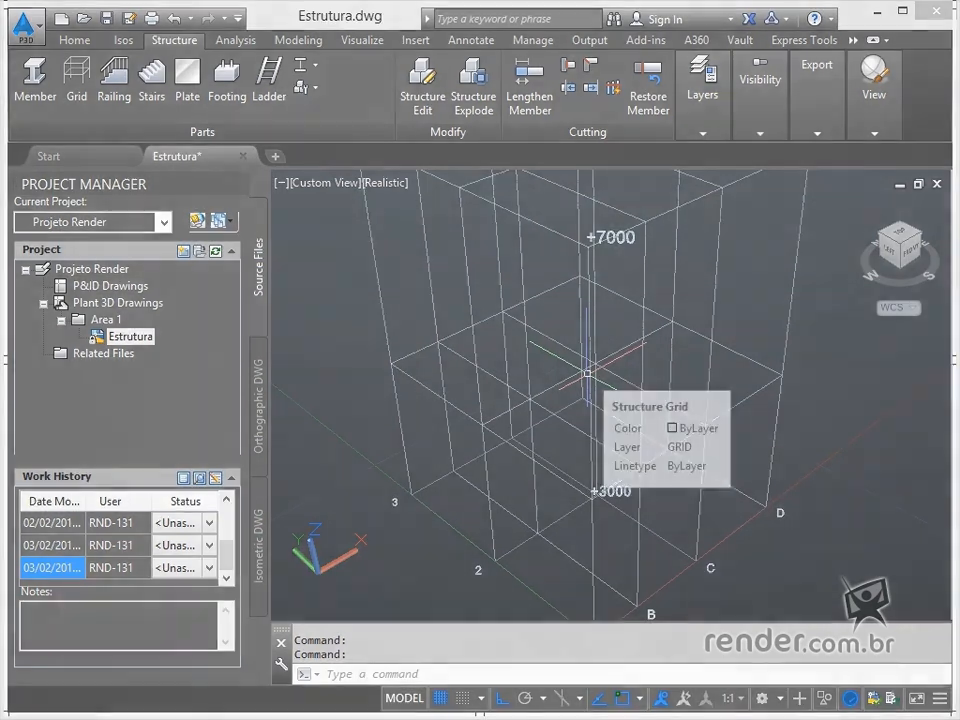